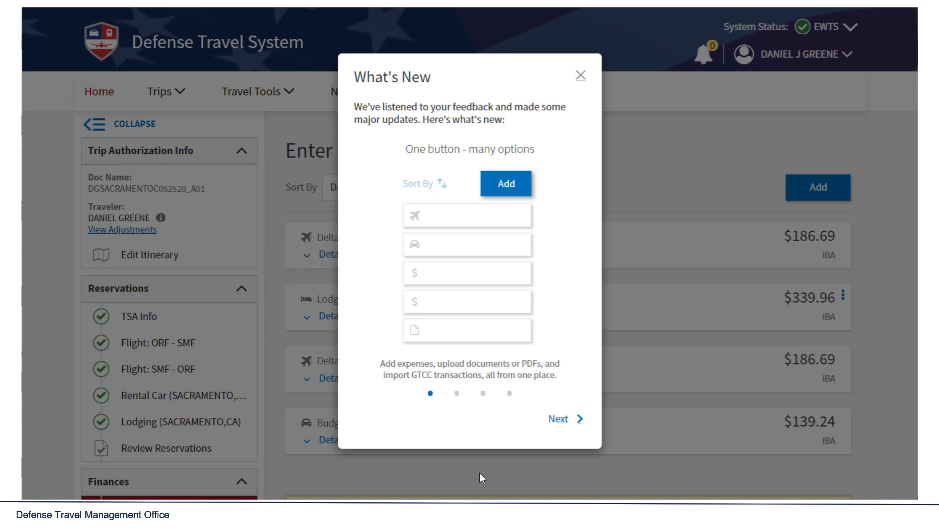
Read through the four What's New slides and close the pop-up without acknowledging it
{"action": "left_click", "coordinate": [559, 421]}
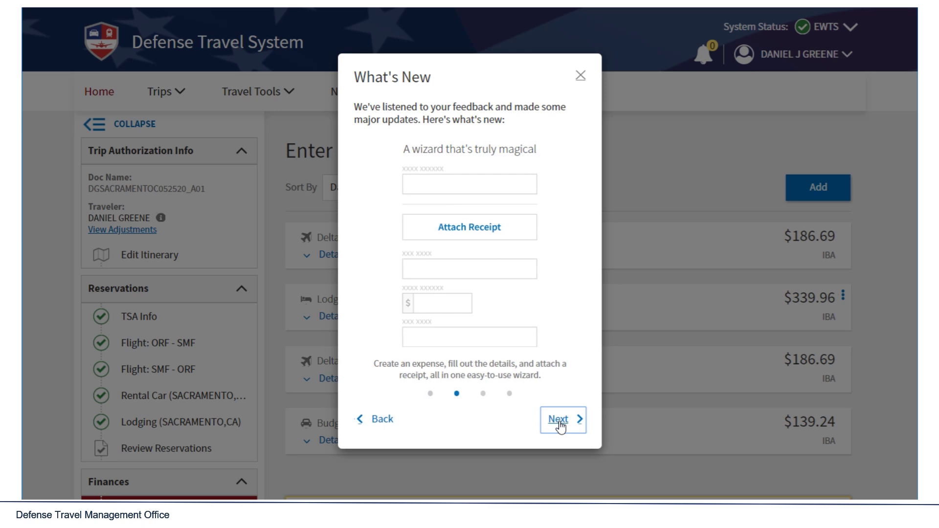
{"action": "left_click", "coordinate": [559, 420]}
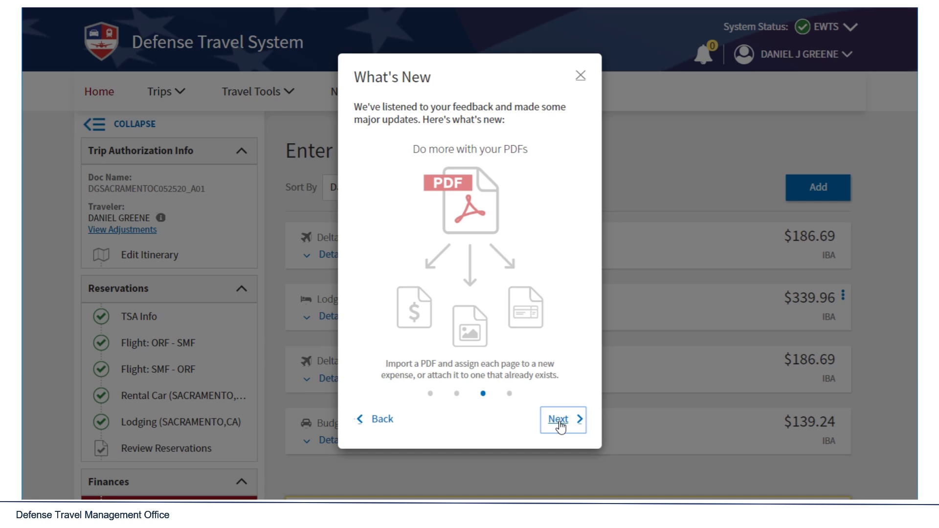
{"action": "left_click", "coordinate": [560, 425]}
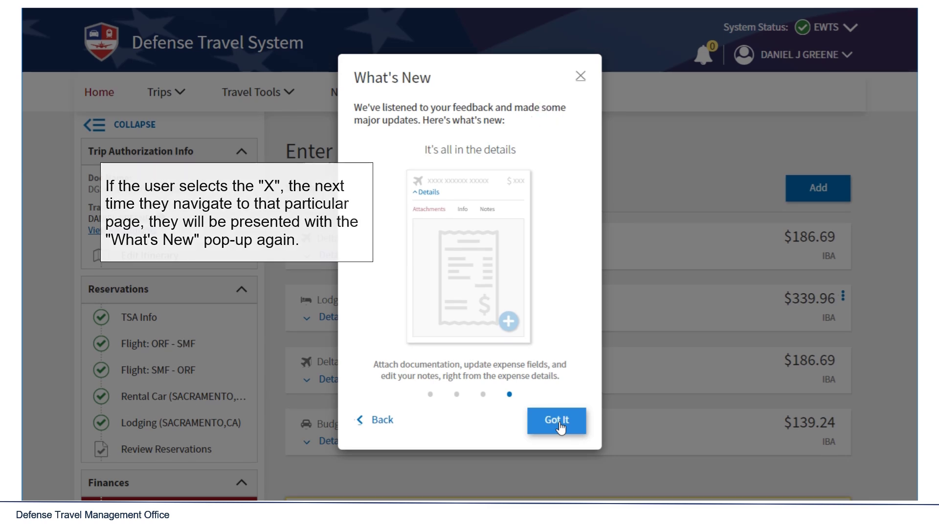
{"action": "left_click", "coordinate": [580, 78]}
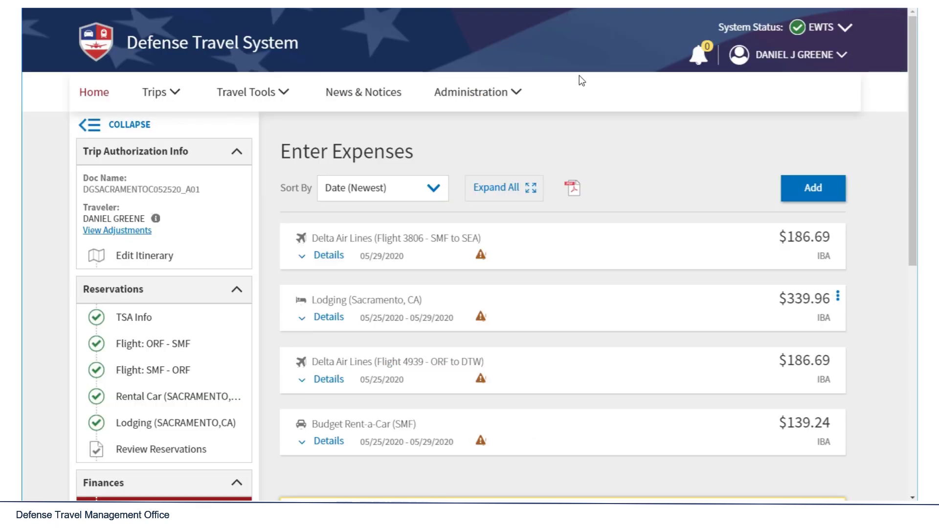
Go to the Review Reservations page of the Sacramento authorization and return to its Expenses page
{"action": "left_click", "coordinate": [147, 449]}
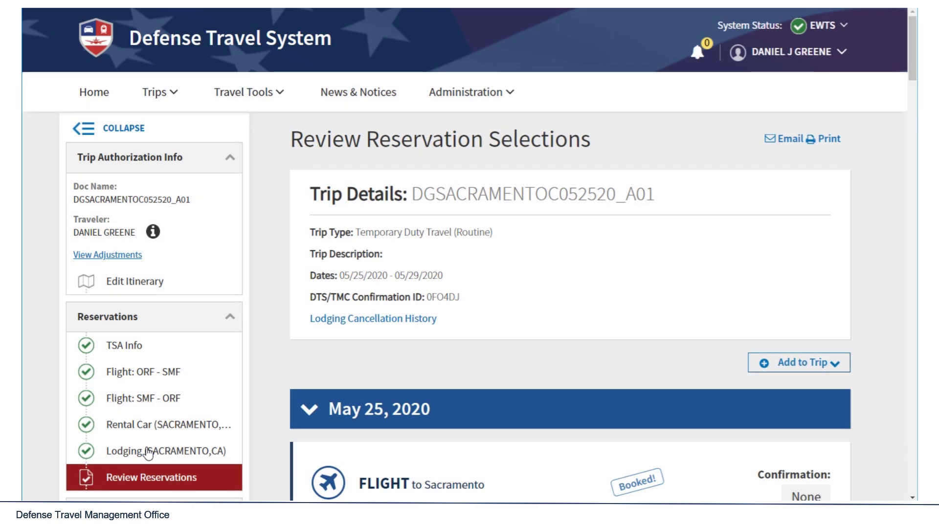
{"action": "scroll", "coordinate": [148, 453], "scroll_direction": "down", "scroll_amount": 3}
{"action": "left_click", "coordinate": [128, 383]}
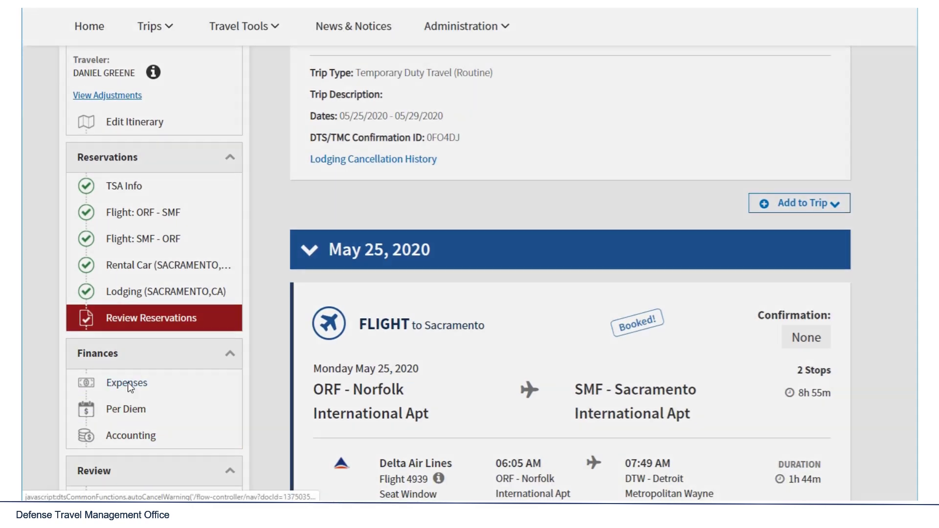
{"action": "left_click", "coordinate": [589, 142]}
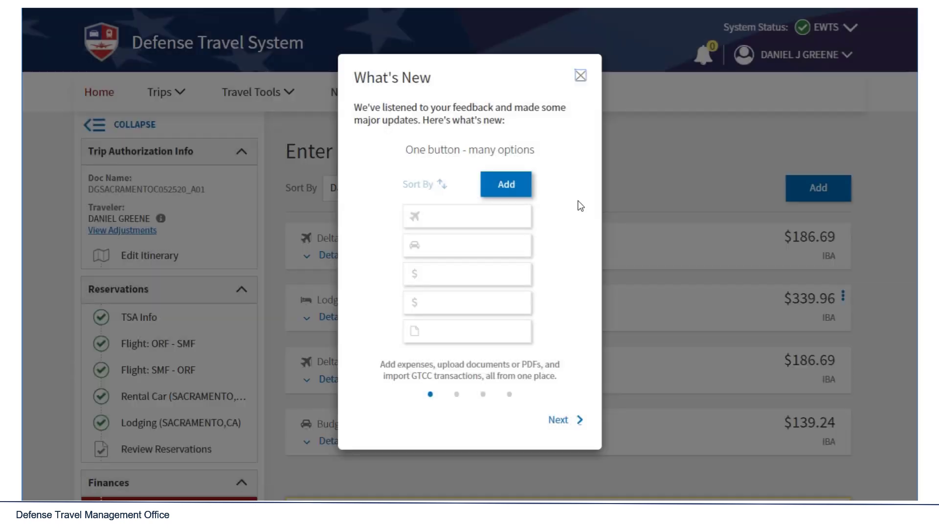
Go through the What's New slides again and acknowledge the pop-up after the last one
{"action": "left_click", "coordinate": [558, 421]}
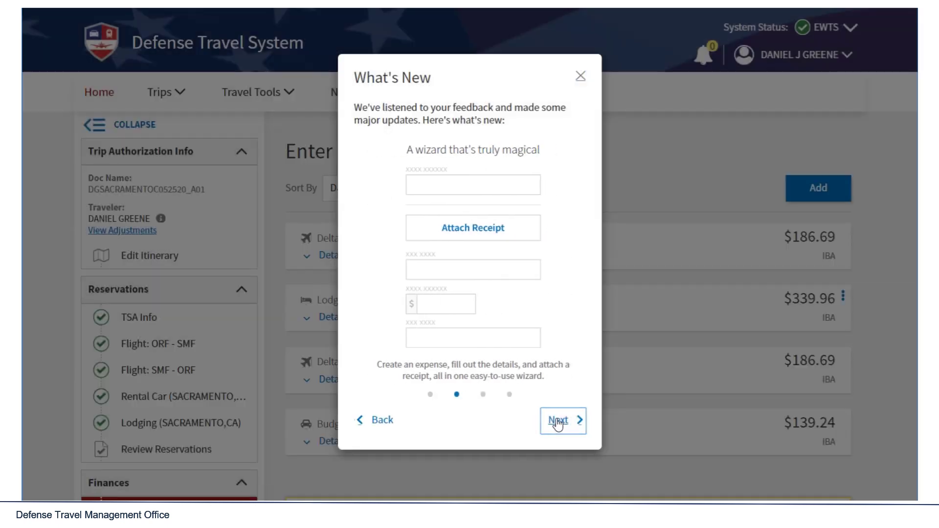
{"action": "left_click", "coordinate": [558, 421]}
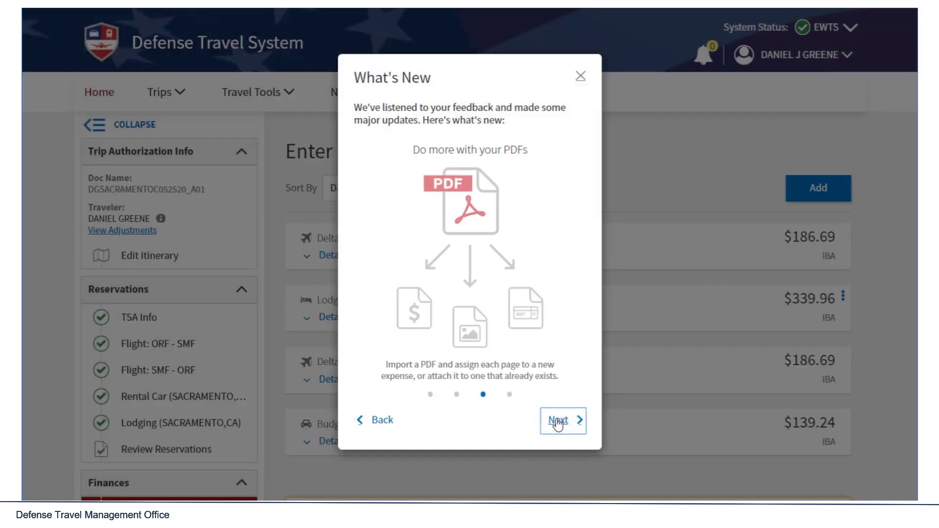
{"action": "left_click", "coordinate": [558, 422]}
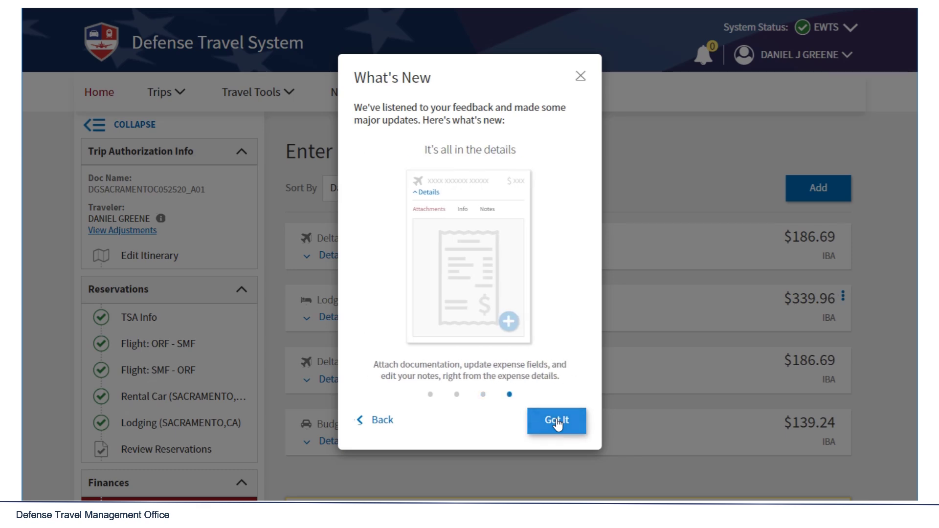
{"action": "left_click", "coordinate": [558, 422]}
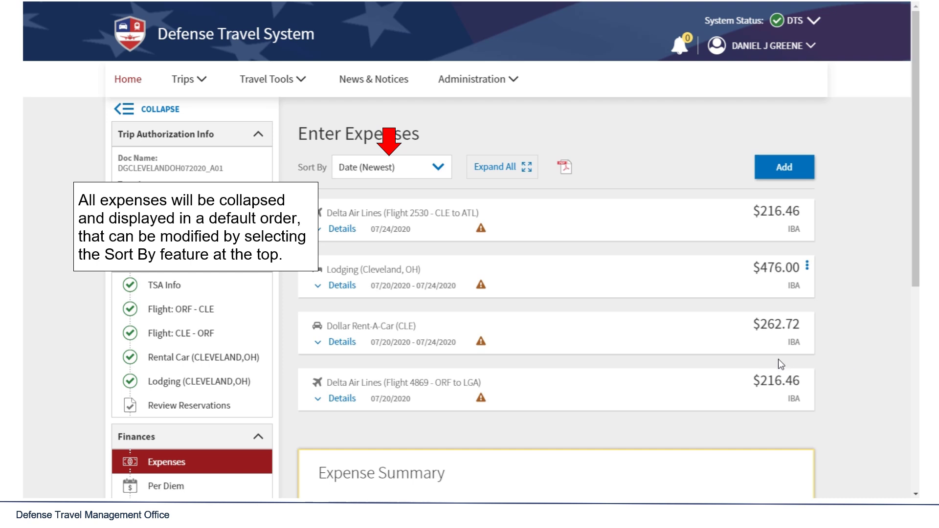
Sort the Cleveland trip's expenses by Date (Oldest), Has No Attachments, Name (A-Z) and Amount (Highest), and restore Date (Newest)
{"action": "left_click", "coordinate": [436, 169]}
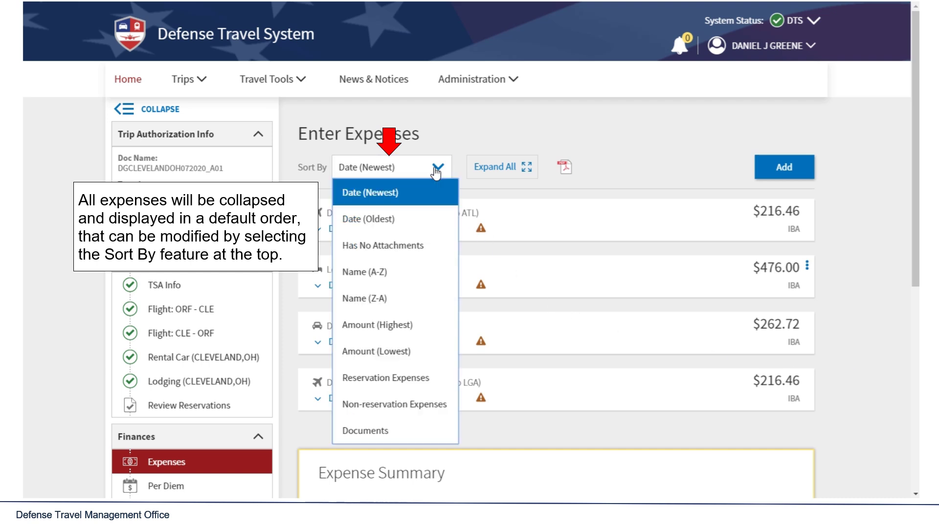
{"action": "left_click", "coordinate": [434, 219]}
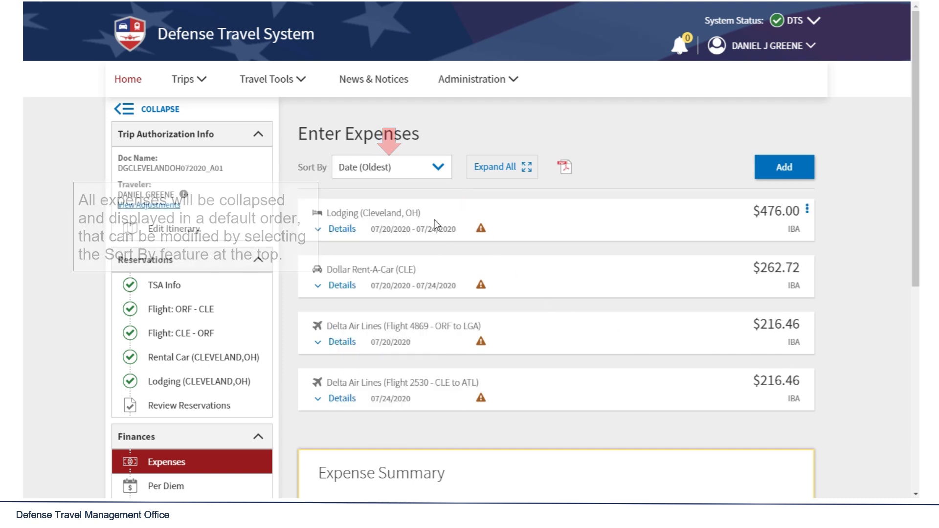
{"action": "left_click", "coordinate": [436, 172]}
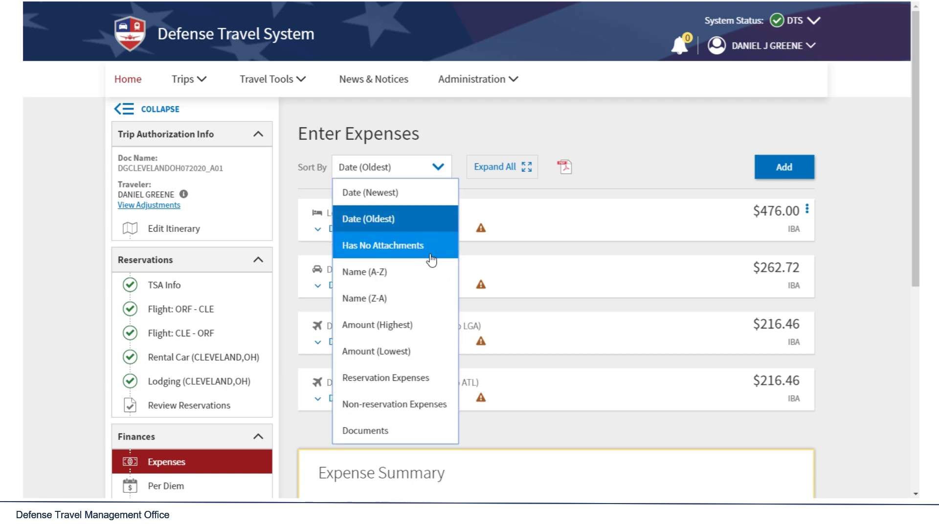
{"action": "left_click", "coordinate": [430, 257]}
{"action": "left_click", "coordinate": [425, 174]}
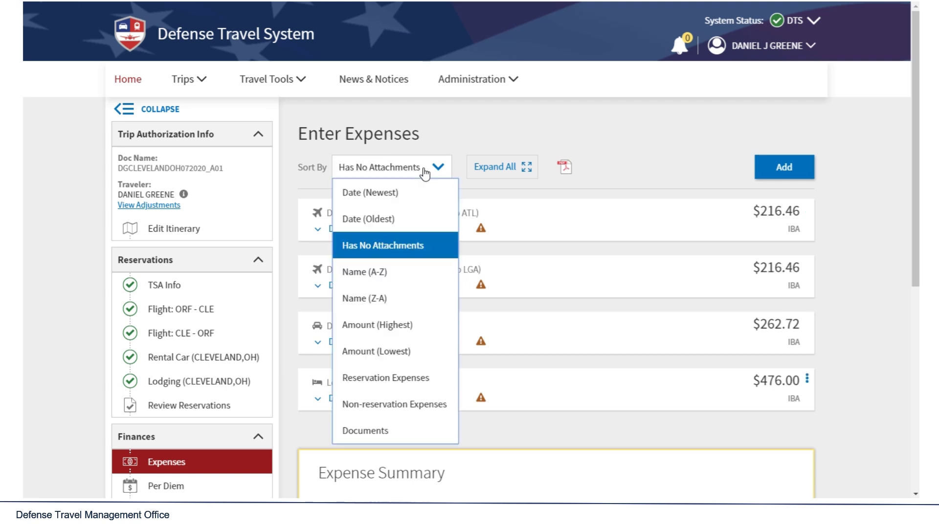
{"action": "left_click", "coordinate": [414, 275]}
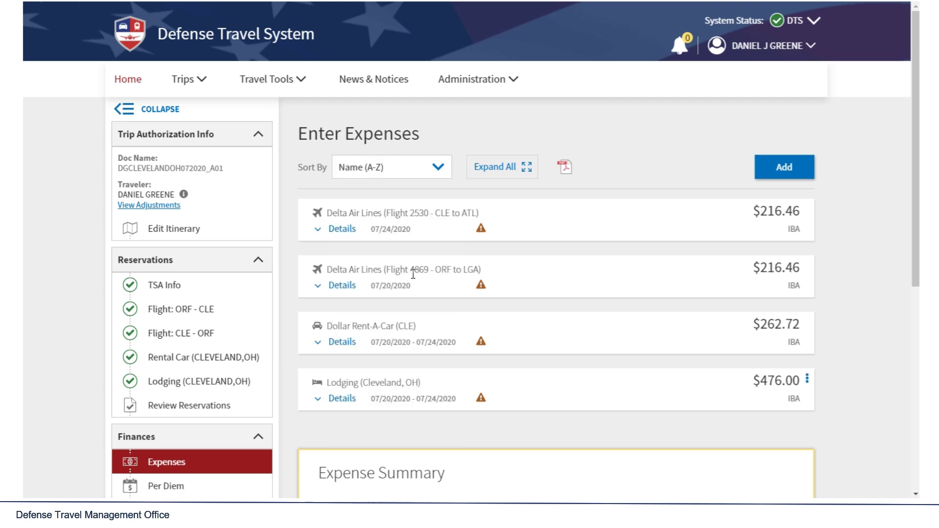
{"action": "left_click", "coordinate": [417, 174]}
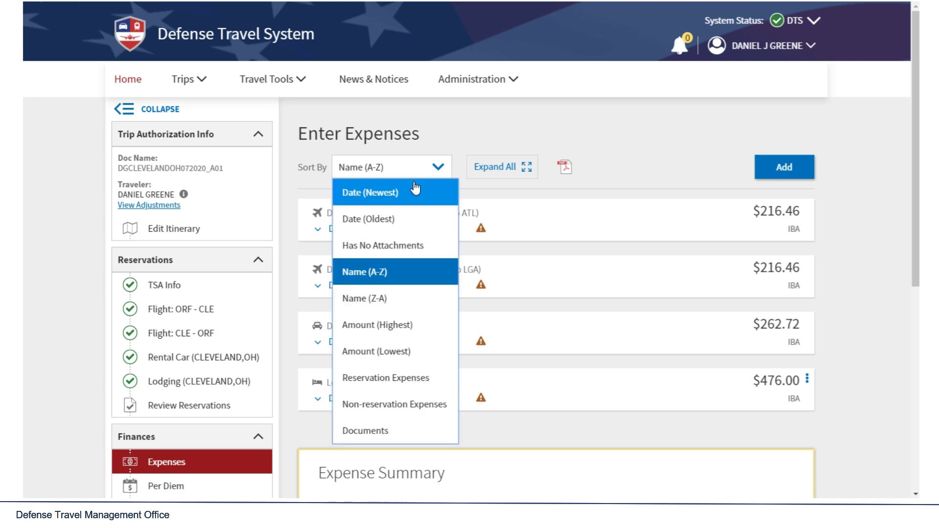
{"action": "left_click", "coordinate": [413, 325]}
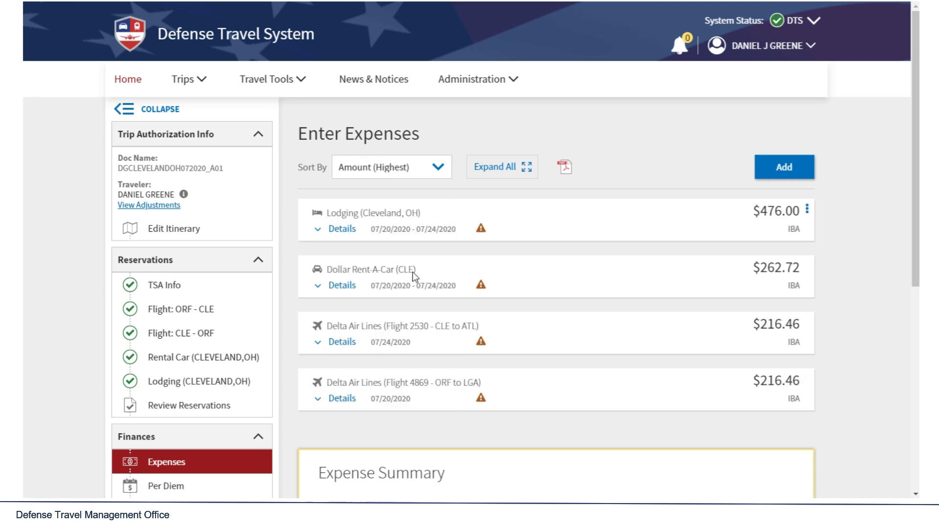
{"action": "left_click", "coordinate": [409, 168]}
{"action": "left_click", "coordinate": [407, 194]}
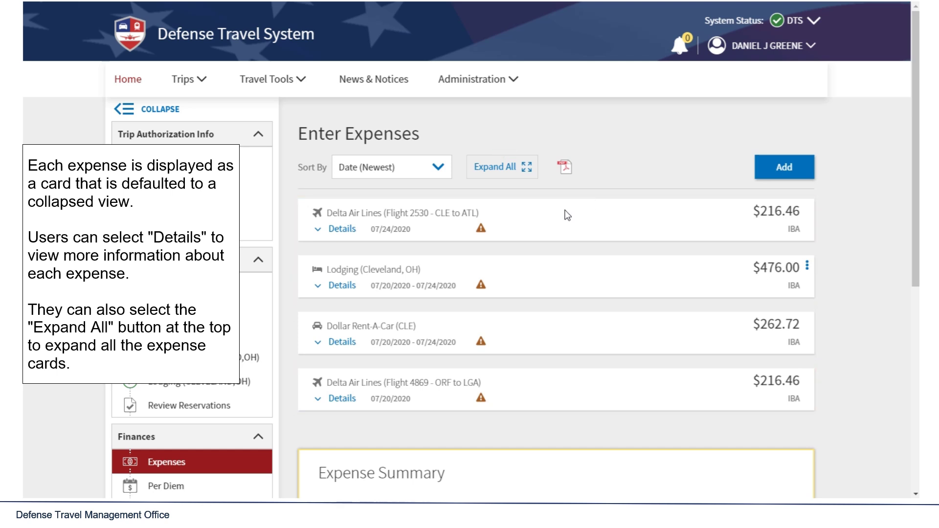
View the details of the Delta flight 2530 and Dollar Rent-A-Car expenses, and expand and collapse all expense cards
{"action": "left_click", "coordinate": [334, 234]}
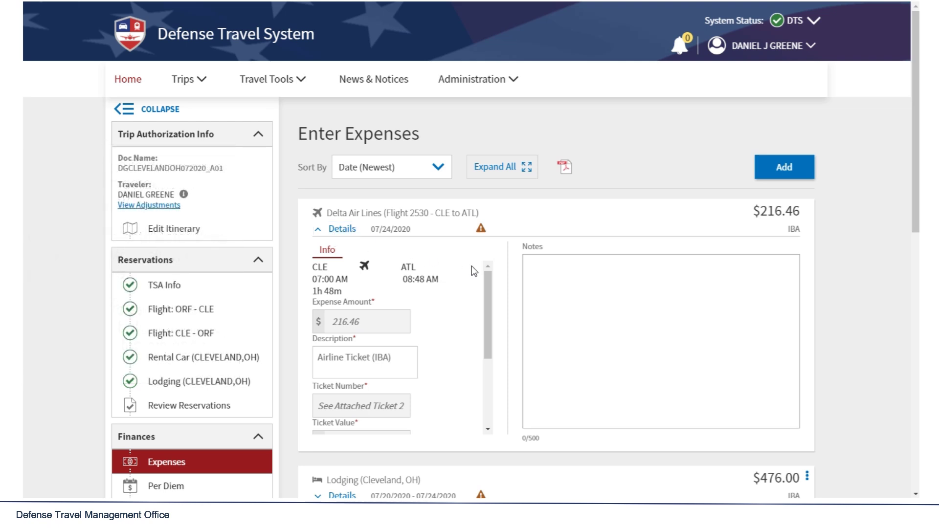
{"action": "left_click", "coordinate": [336, 234]}
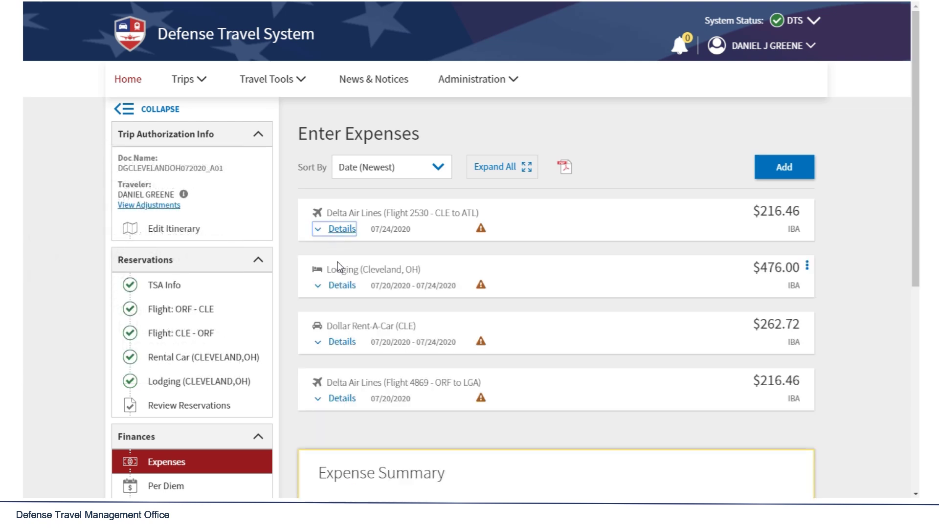
{"action": "left_click", "coordinate": [342, 342]}
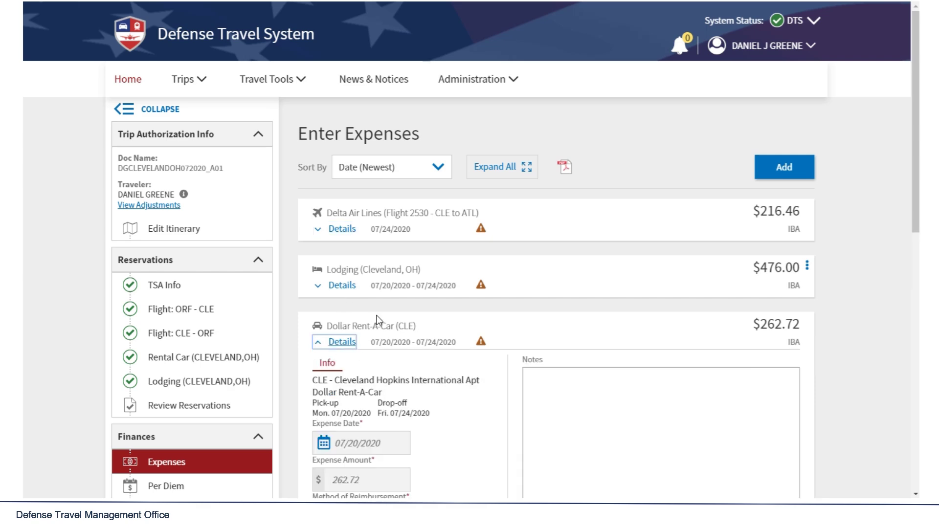
{"action": "scroll", "coordinate": [508, 377], "scroll_direction": "down", "scroll_amount": 3}
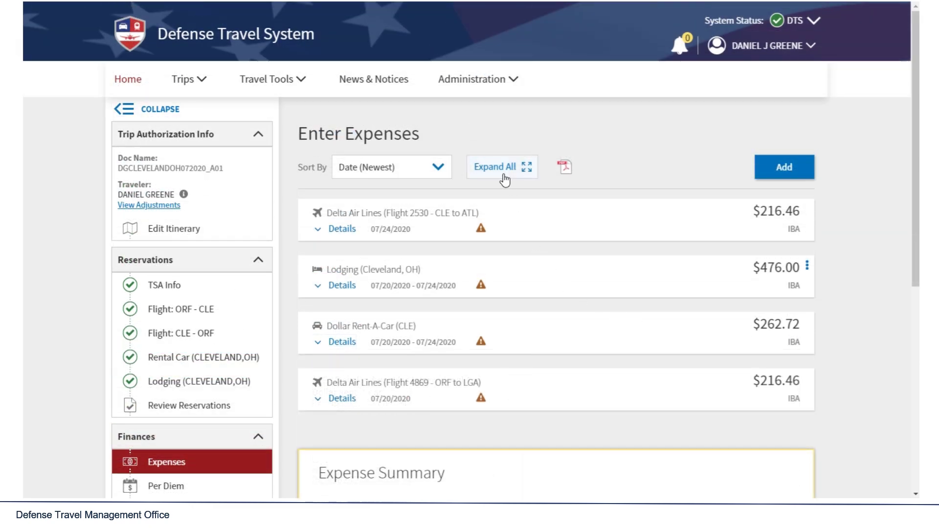
{"action": "left_click", "coordinate": [504, 180]}
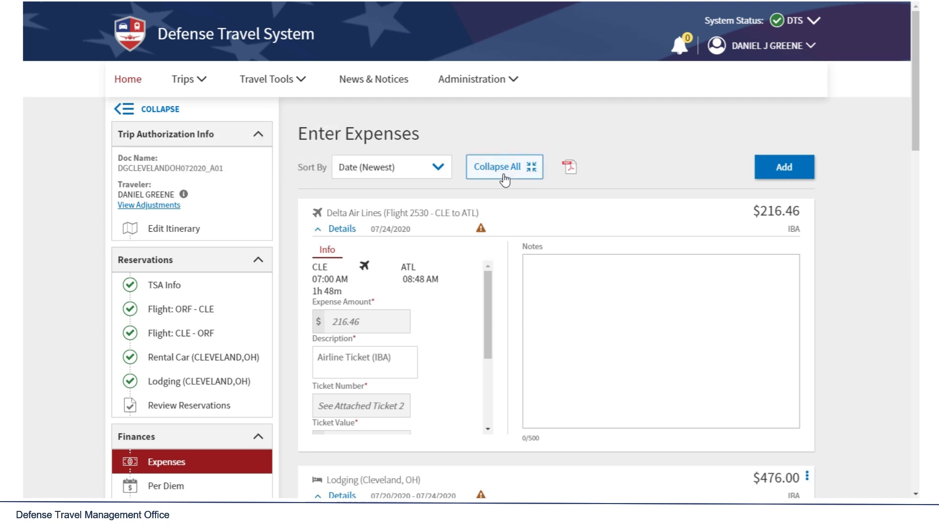
{"action": "left_click", "coordinate": [504, 180]}
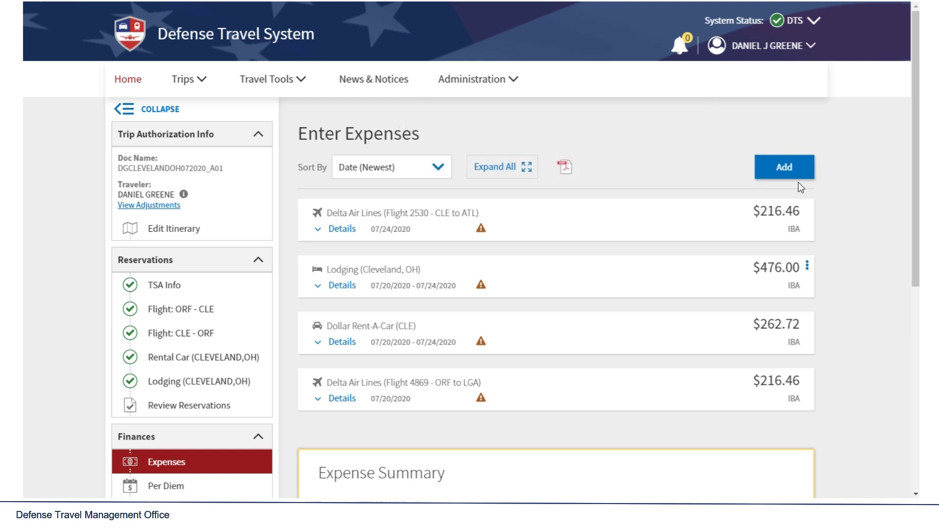
Start a new mileage expense of type Private Auto - To/From Terminal and enter 10 miles
{"action": "left_click", "coordinate": [798, 176]}
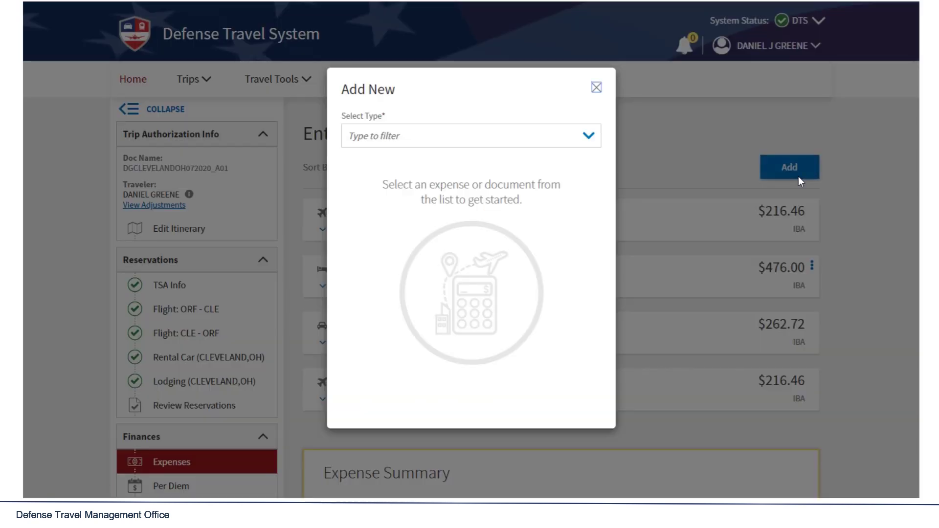
{"action": "left_click", "coordinate": [589, 137]}
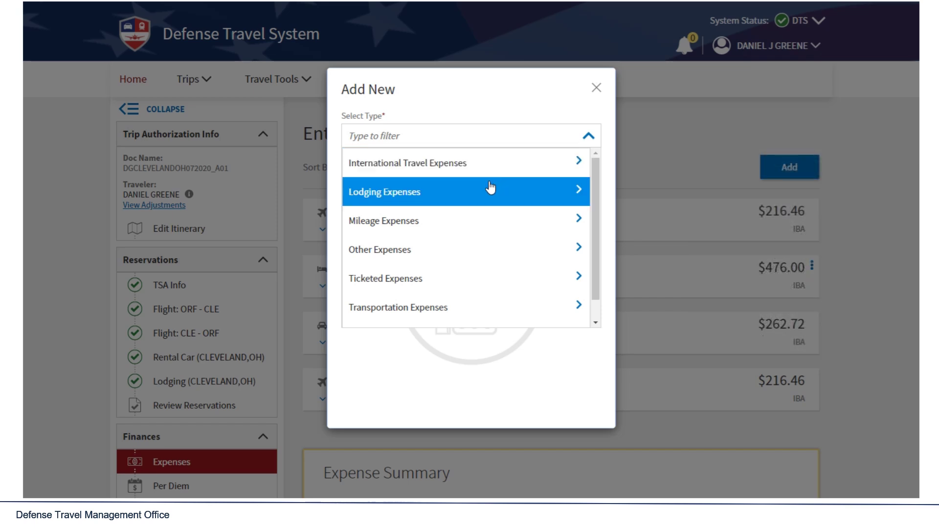
{"action": "left_click", "coordinate": [484, 222]}
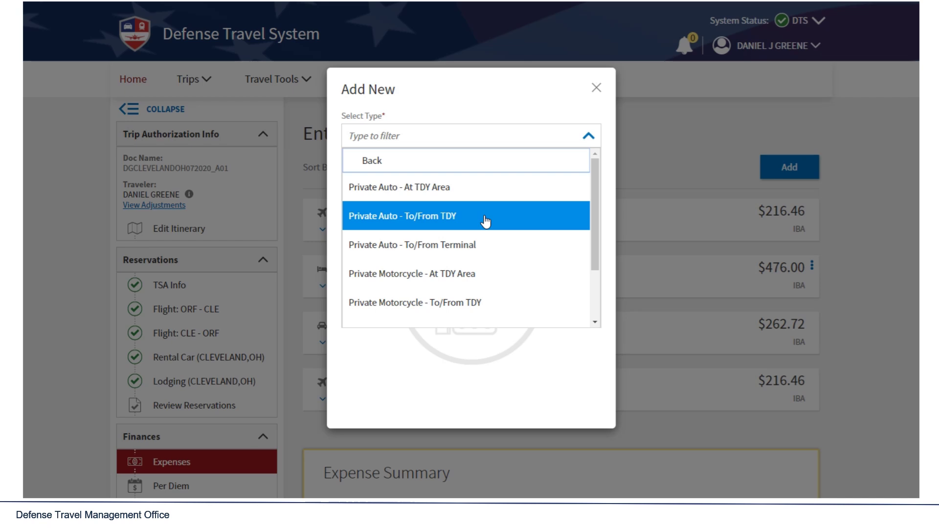
{"action": "left_click", "coordinate": [484, 244]}
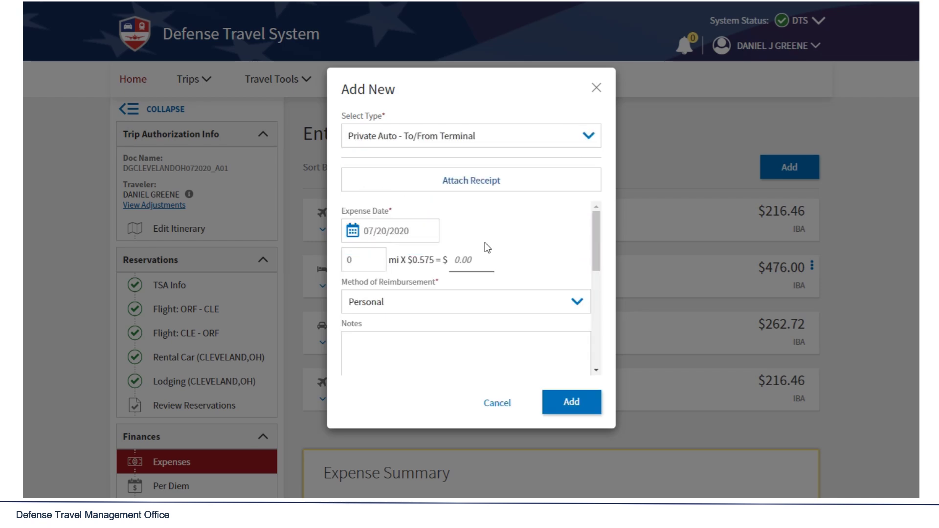
{"action": "left_click", "coordinate": [376, 260]}
{"action": "type", "text": "10"}
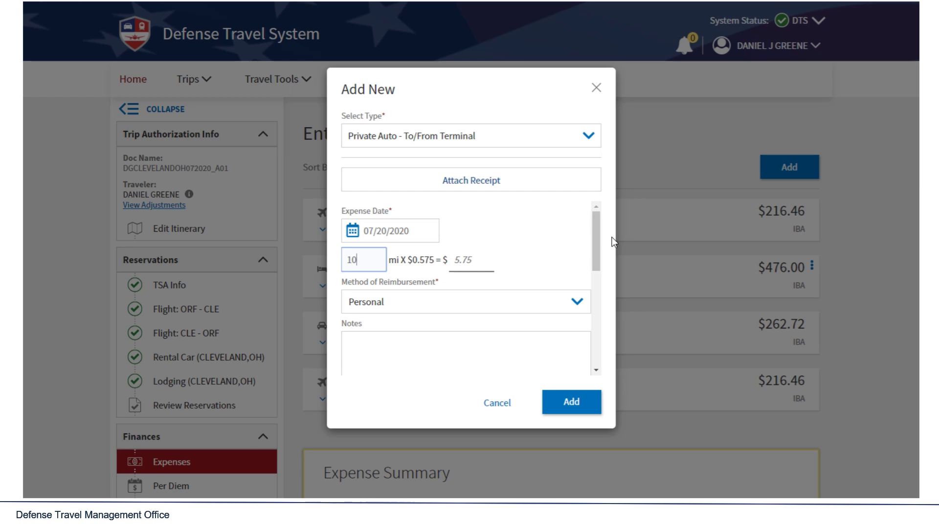
Enter the note "Mileage to the airport." and add the mileage expense to the authorization
{"action": "left_click_drag", "start_coordinate": [599, 242], "coordinate": [596, 273]}
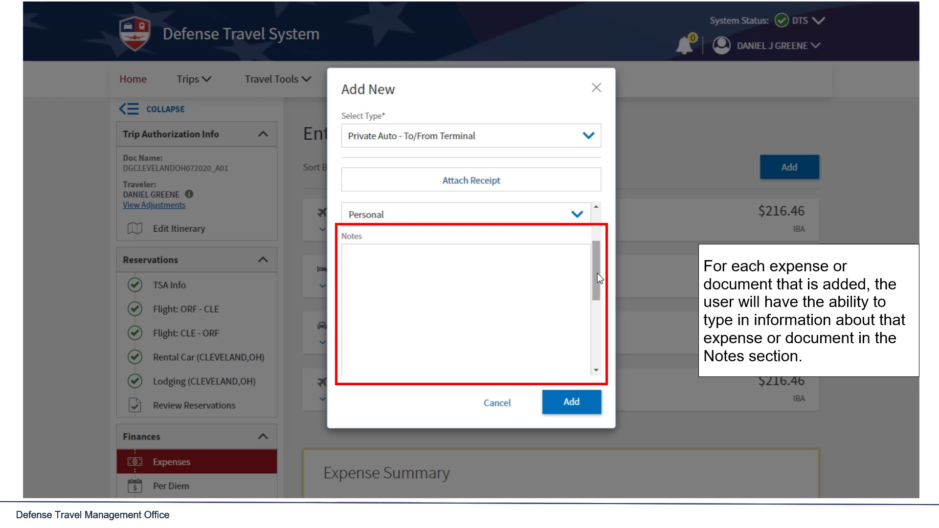
{"action": "left_click", "coordinate": [523, 274]}
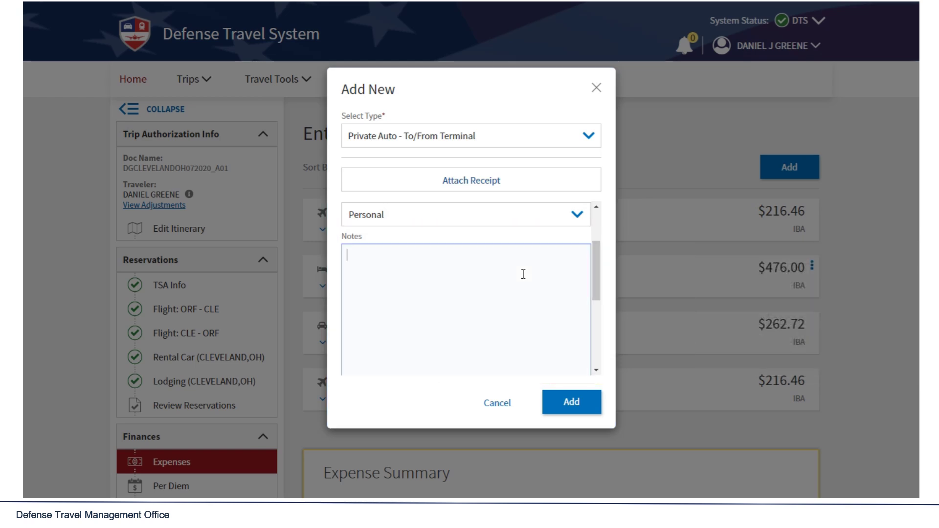
{"action": "type", "text": "Mileage to the airport."}
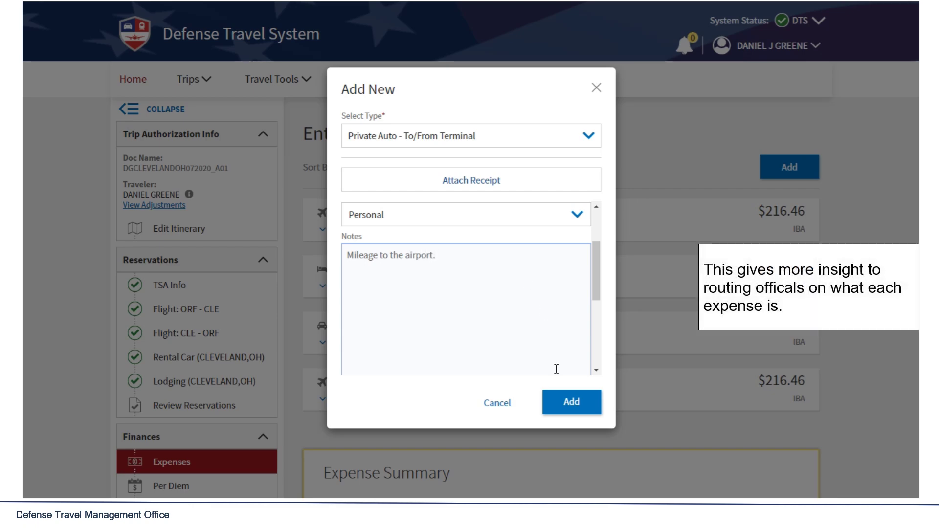
{"action": "left_click", "coordinate": [565, 398]}
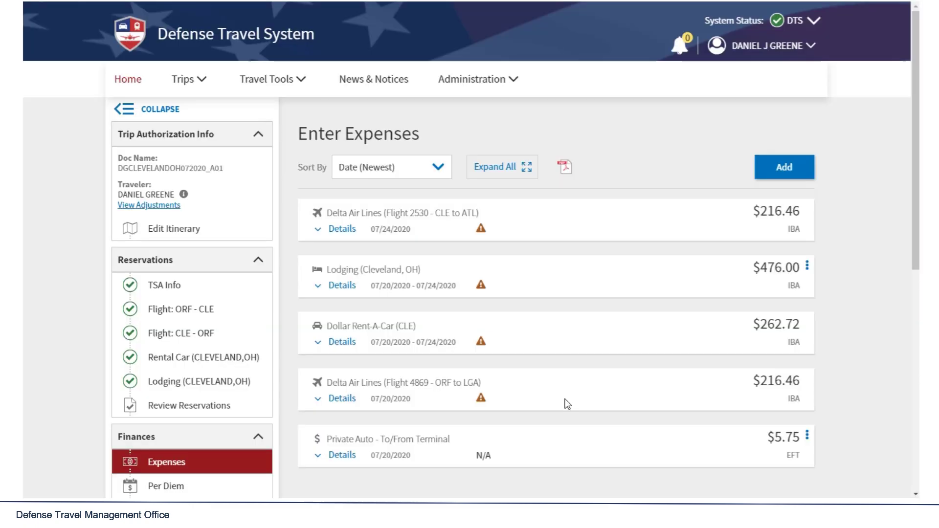
{"action": "left_click_drag", "start_coordinate": [911, 245], "coordinate": [912, 298]}
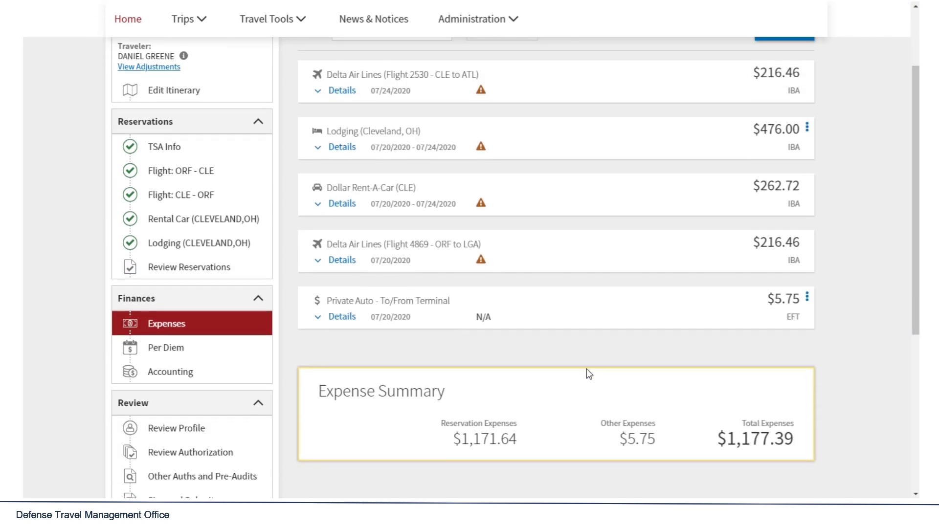
Review the info and notes of the 07/20/2020 Private Auto - To/From Terminal expense and collapse its details
{"action": "left_click", "coordinate": [342, 317]}
{"action": "left_click_drag", "start_coordinate": [910, 268], "coordinate": [912, 309]}
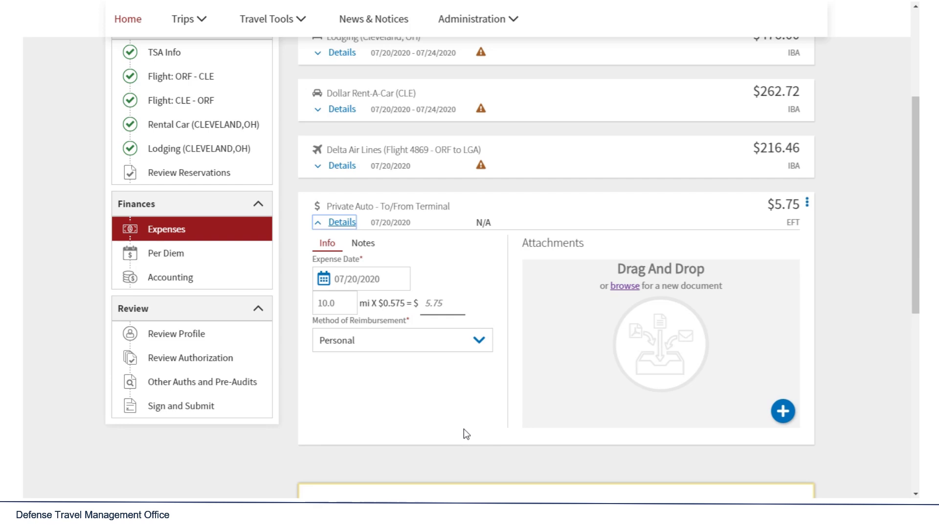
{"action": "left_click", "coordinate": [360, 250]}
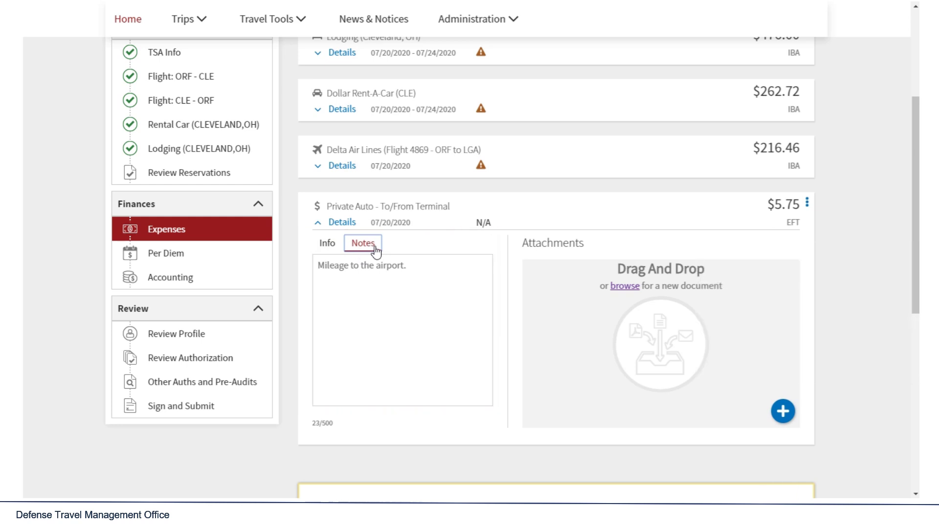
{"action": "left_click", "coordinate": [327, 246]}
{"action": "left_click", "coordinate": [333, 223]}
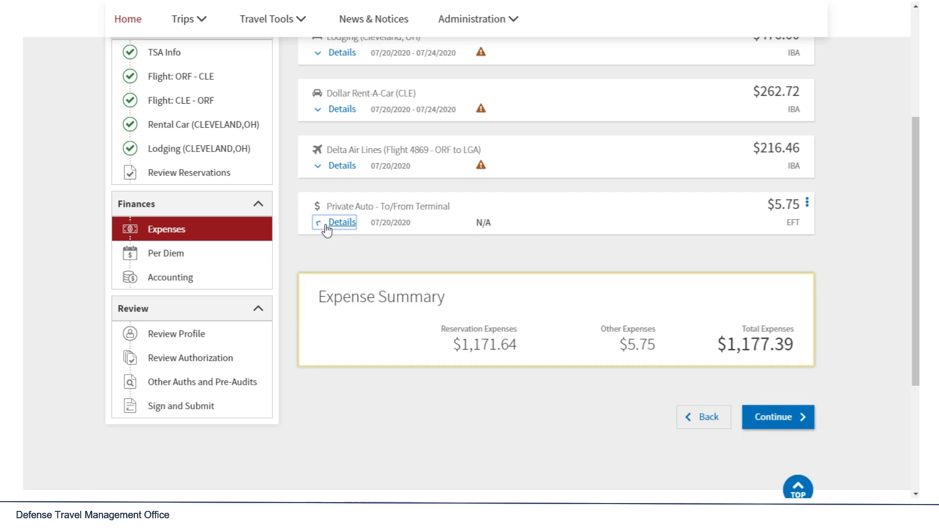
Duplicate the Private Auto - To/From Terminal expense with the expense date 07/24/2020 and add it to the authorization
{"action": "left_click", "coordinate": [807, 205]}
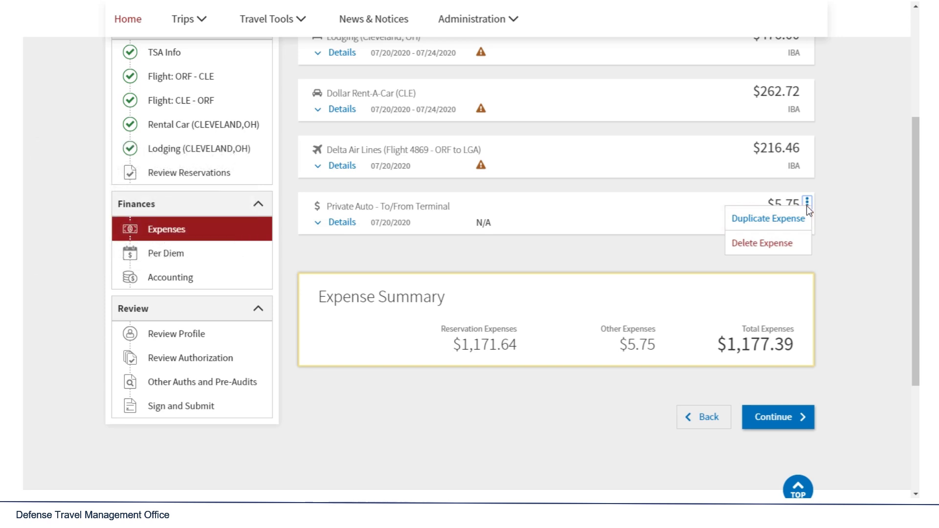
{"action": "left_click", "coordinate": [783, 219]}
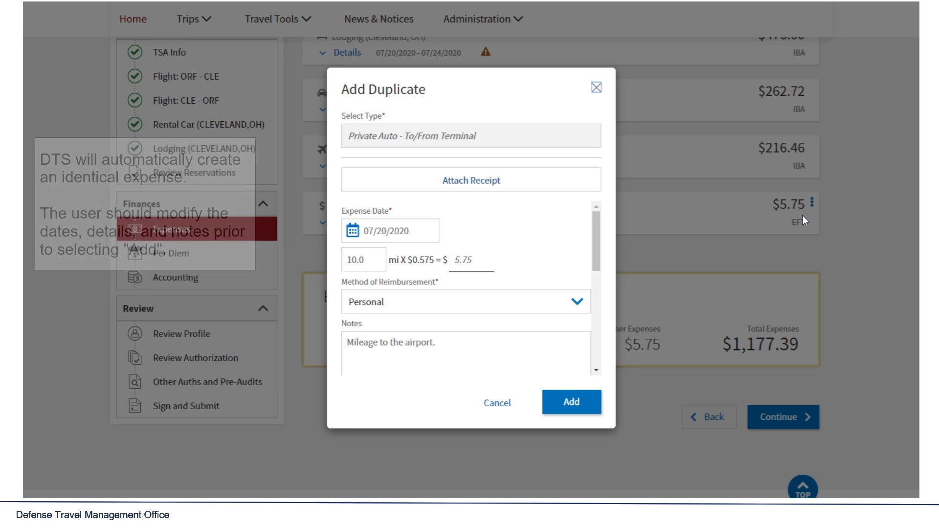
{"action": "left_click", "coordinate": [380, 234]}
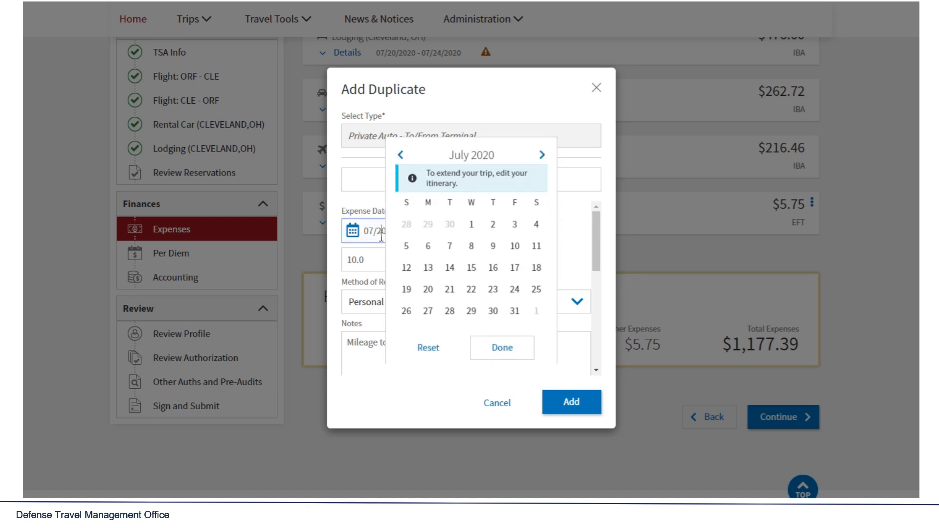
{"action": "left_click", "coordinate": [515, 291]}
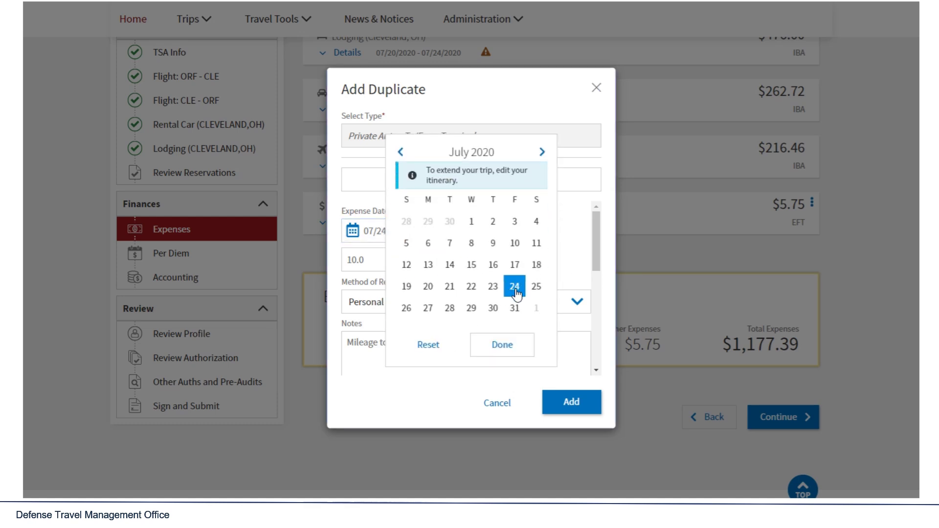
{"action": "left_click", "coordinate": [508, 348]}
{"action": "left_click_drag", "start_coordinate": [600, 250], "coordinate": [600, 278]}
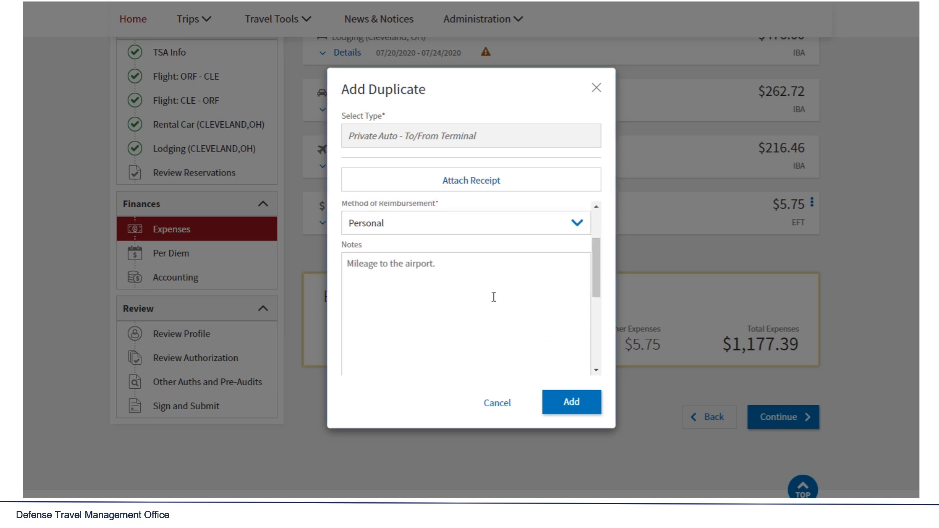
{"action": "left_click", "coordinate": [546, 397]}
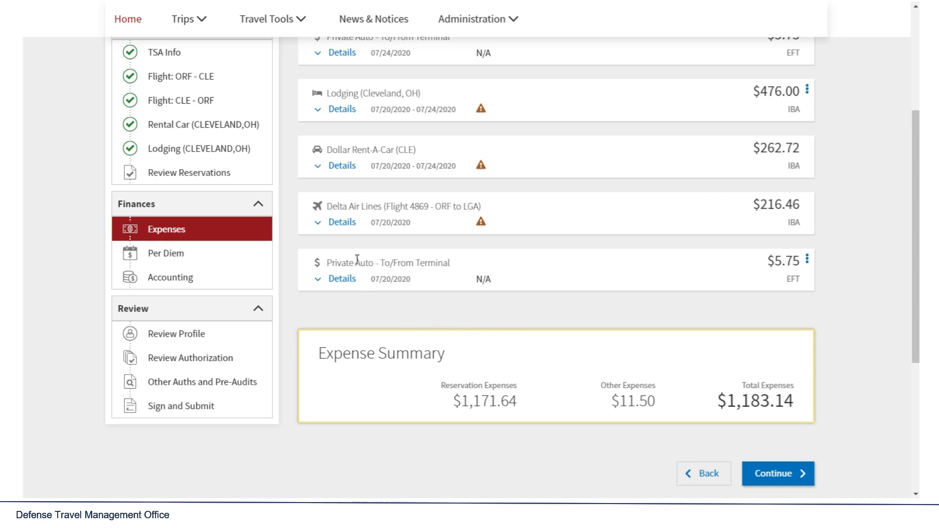
Update the note of the 07/24/2020 Private Auto - To/From Terminal expense to "Mileage from the airport."
{"action": "scroll", "coordinate": [365, 215], "scroll_direction": "up", "scroll_amount": 1}
{"action": "scroll", "coordinate": [364, 186], "scroll_direction": "up", "scroll_amount": 1}
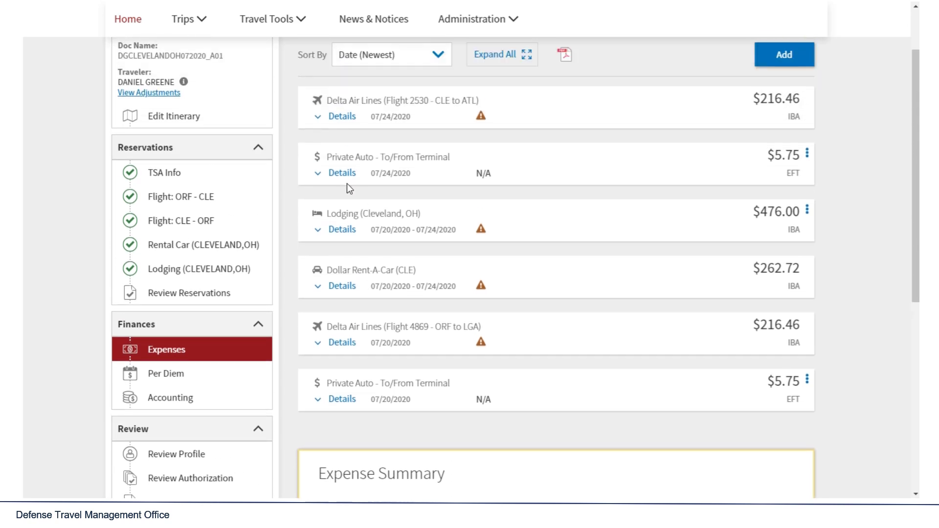
{"action": "left_click", "coordinate": [341, 174]}
{"action": "left_click", "coordinate": [362, 194]}
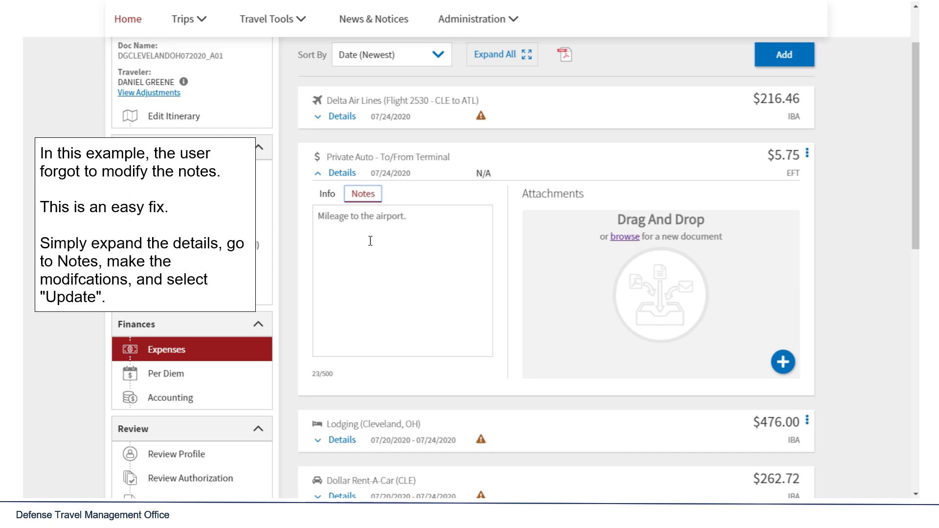
{"action": "double_click", "coordinate": [355, 216]}
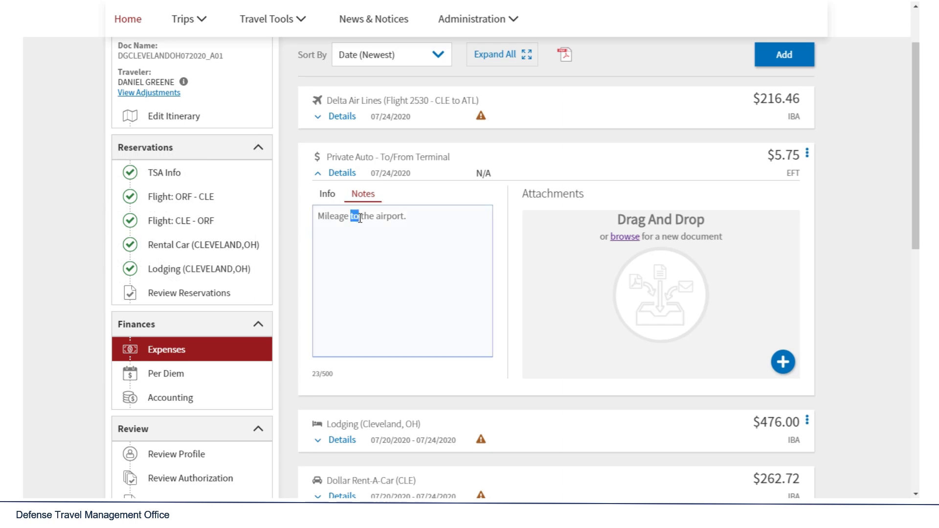
{"action": "type", "text": "from"}
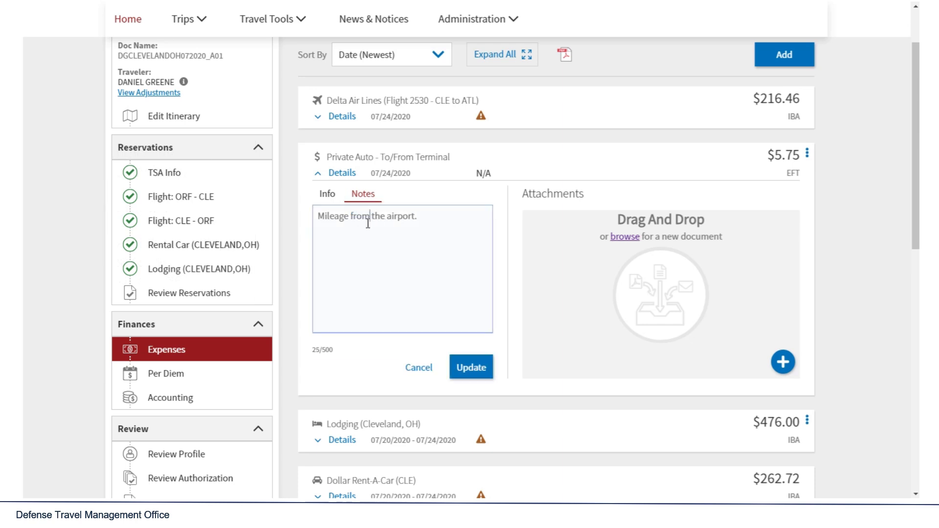
{"action": "left_click", "coordinate": [478, 380]}
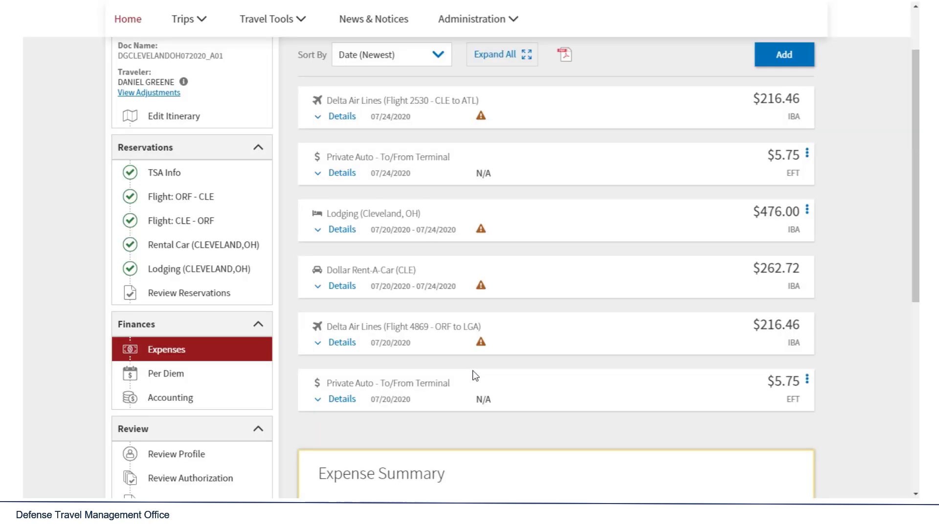
Start a new expense of type Baggage - 1st Checked Bag from Other Expenses and set its amount to $35.00
{"action": "left_click", "coordinate": [781, 61]}
{"action": "left_click", "coordinate": [510, 135]}
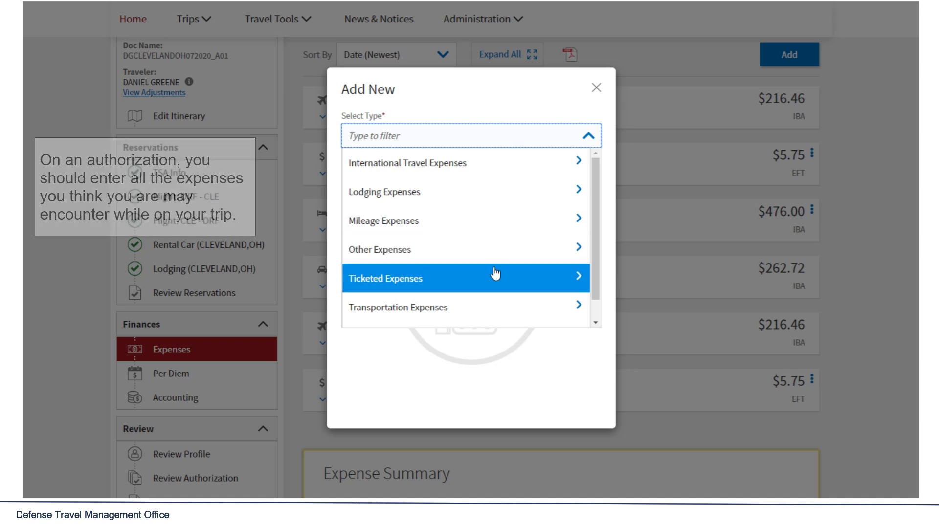
{"action": "left_click", "coordinate": [491, 256]}
{"action": "scroll", "coordinate": [512, 256], "scroll_direction": "down", "scroll_amount": 1}
{"action": "scroll", "coordinate": [512, 255], "scroll_direction": "down", "scroll_amount": 3}
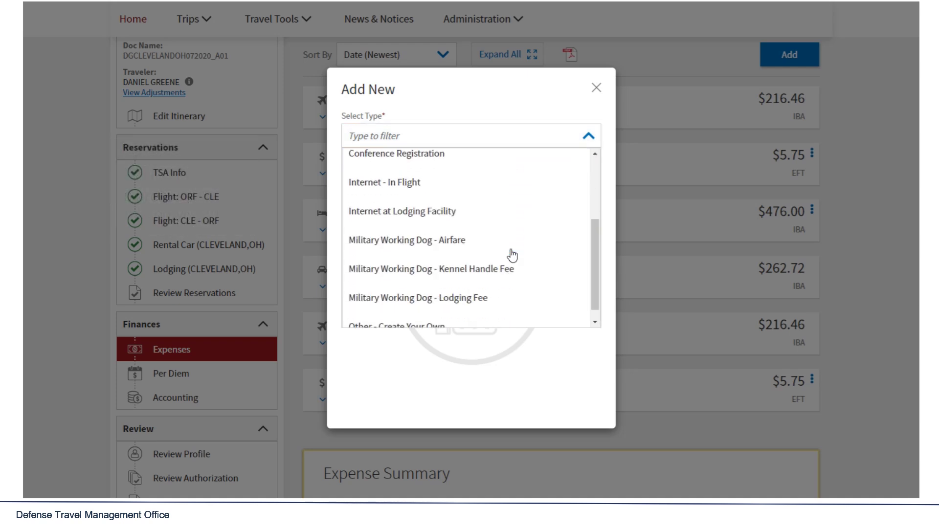
{"action": "scroll", "coordinate": [512, 255], "scroll_direction": "up", "scroll_amount": 4}
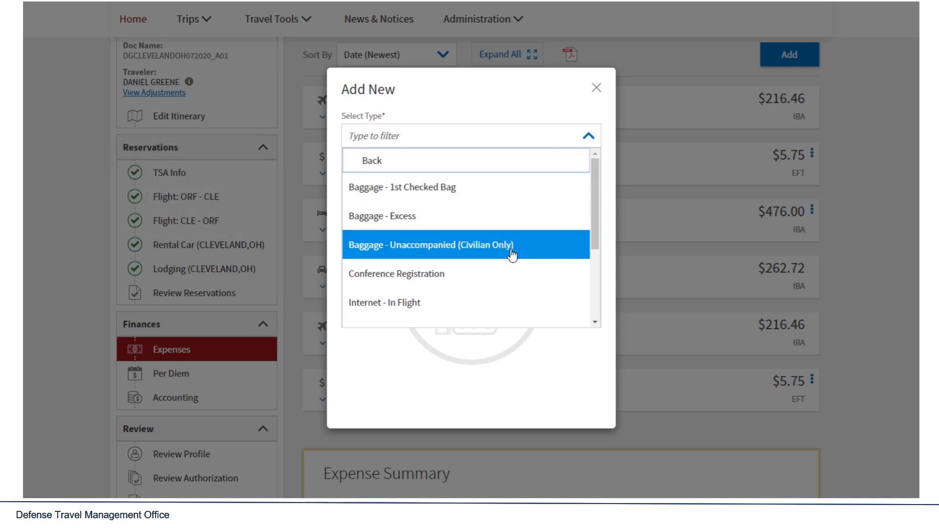
{"action": "left_click", "coordinate": [452, 190]}
{"action": "left_click", "coordinate": [401, 269]}
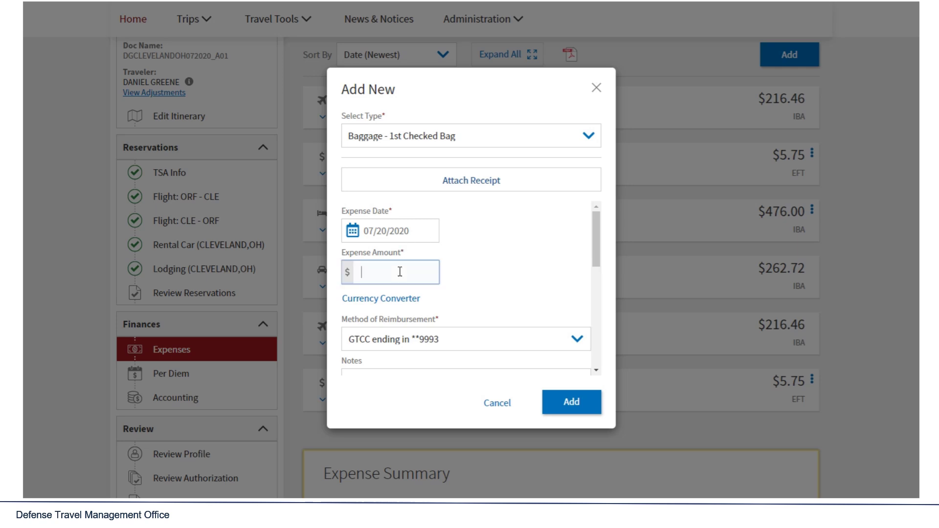
{"action": "type", "text": "35.00"}
Enter the note "1st Checked Bag on the way to my TDY location." and add the baggage expense
{"action": "scroll", "coordinate": [484, 259], "scroll_direction": "down", "scroll_amount": 3}
{"action": "left_click", "coordinate": [514, 351]}
{"action": "type", "text": "1"}
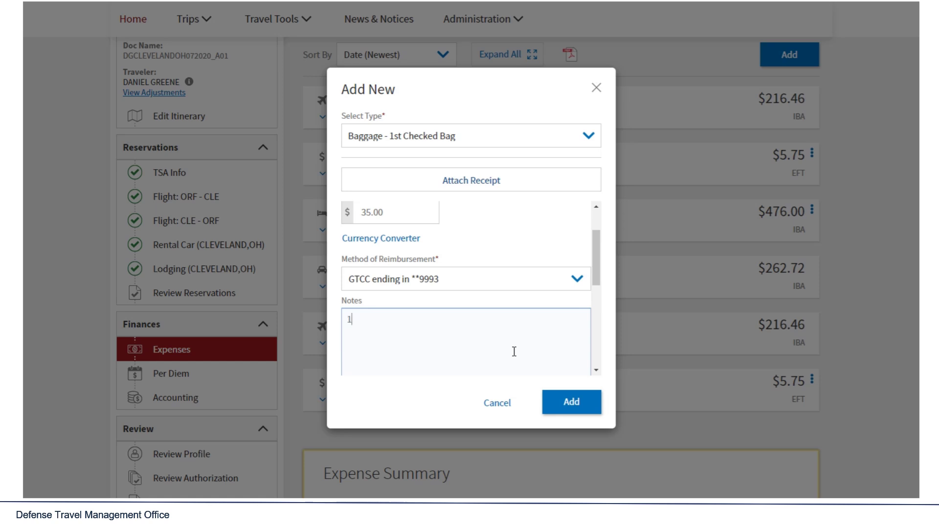
{"action": "type", "text": "st Checked Bag on the way to my"}
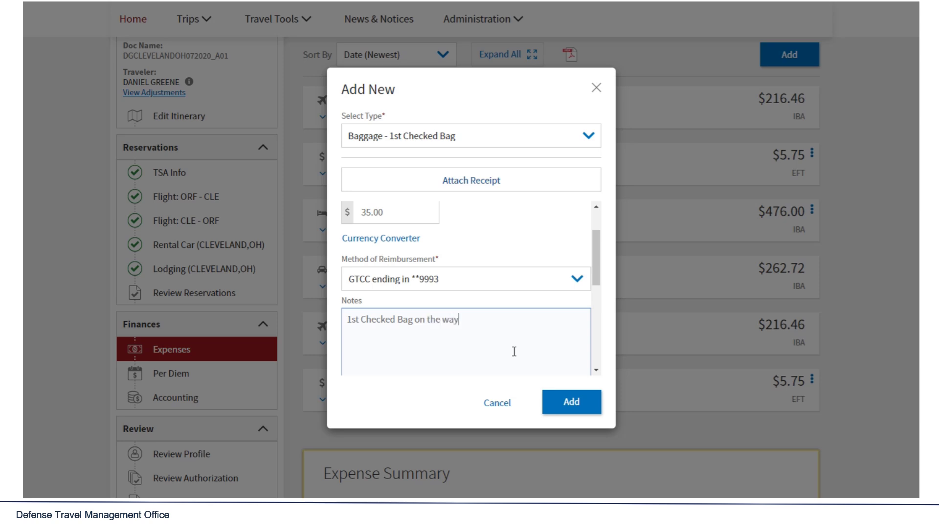
{"action": "type", "text": " TDY location."}
{"action": "left_click", "coordinate": [573, 409]}
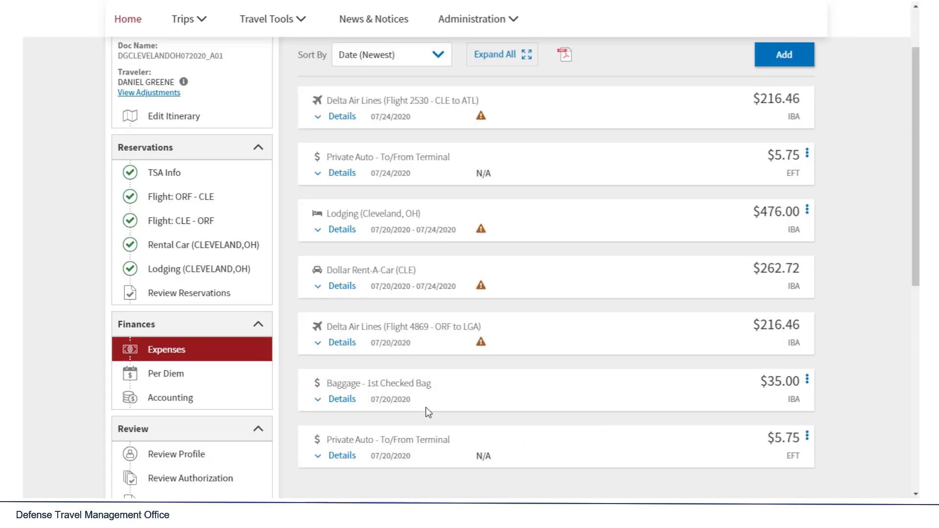
Start a duplicate of the Baggage - 1st Checked Bag expense and set its expense date to 07/24/2020
{"action": "left_click", "coordinate": [808, 380]}
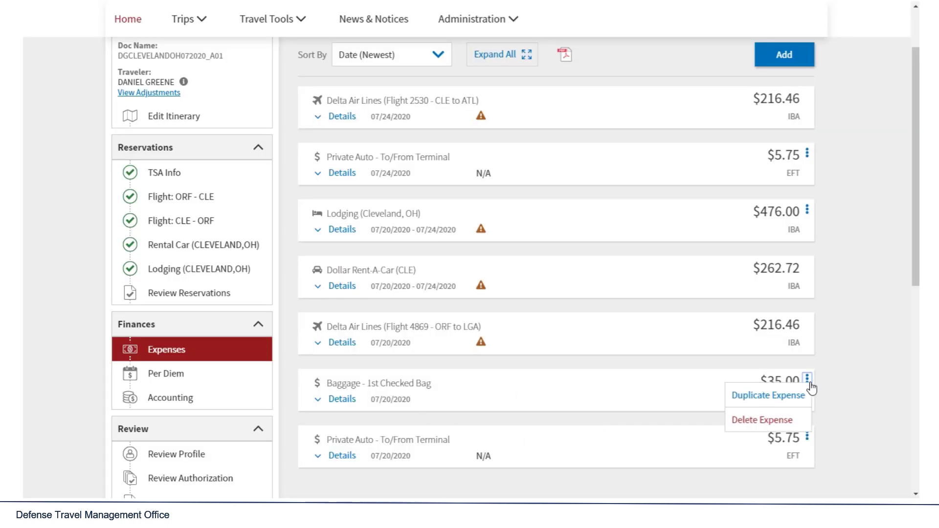
{"action": "left_click", "coordinate": [800, 393]}
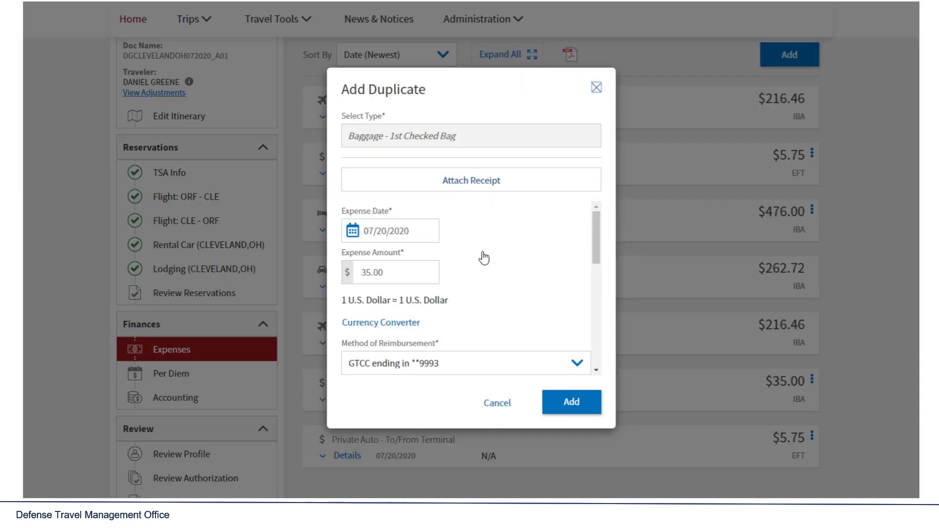
{"action": "left_click", "coordinate": [396, 230]}
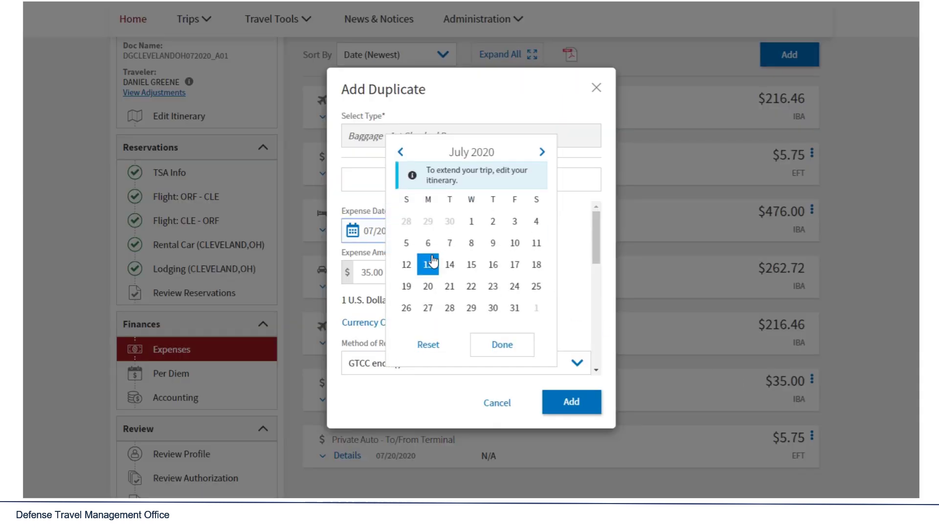
{"action": "left_click", "coordinate": [515, 286]}
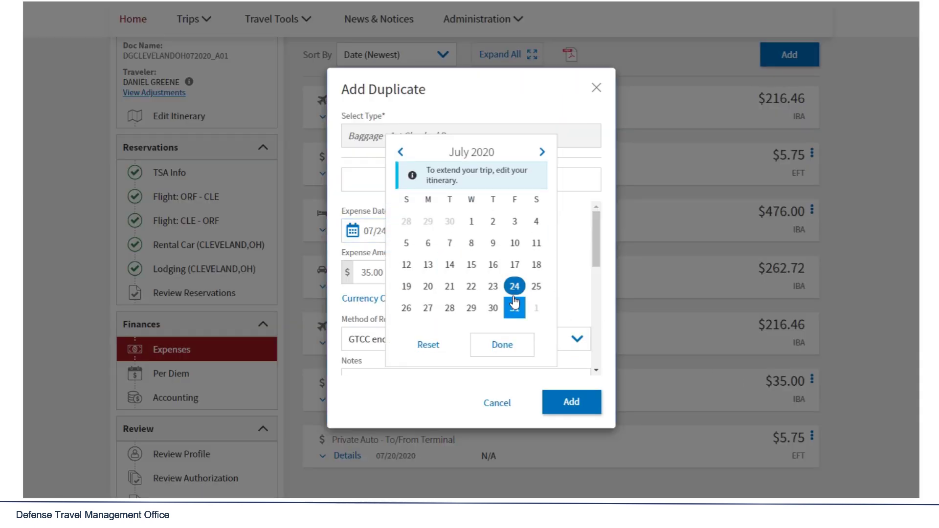
{"action": "left_click", "coordinate": [503, 345]}
Change the duplicate's note to "1st Checked Bag on the way back from my TDY location." and add the expense
{"action": "left_click_drag", "start_coordinate": [594, 254], "coordinate": [597, 296]}
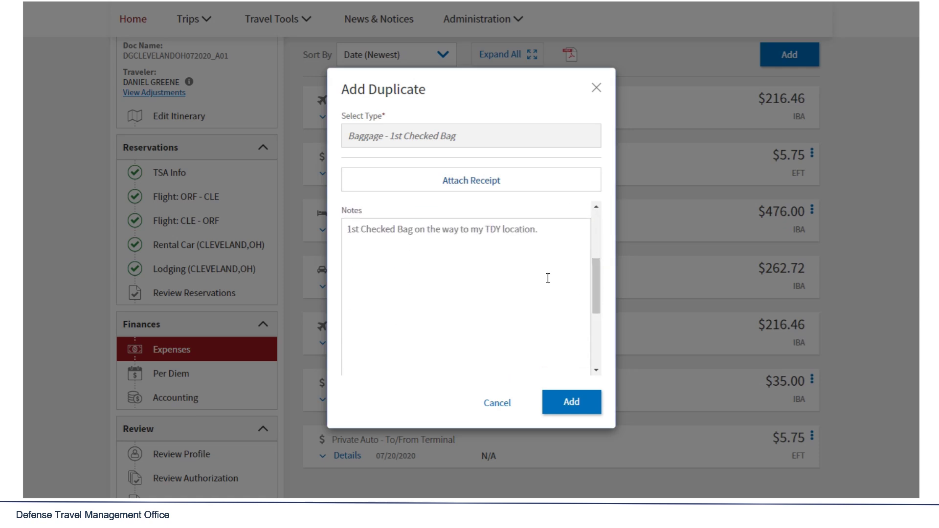
{"action": "double_click", "coordinate": [465, 229]}
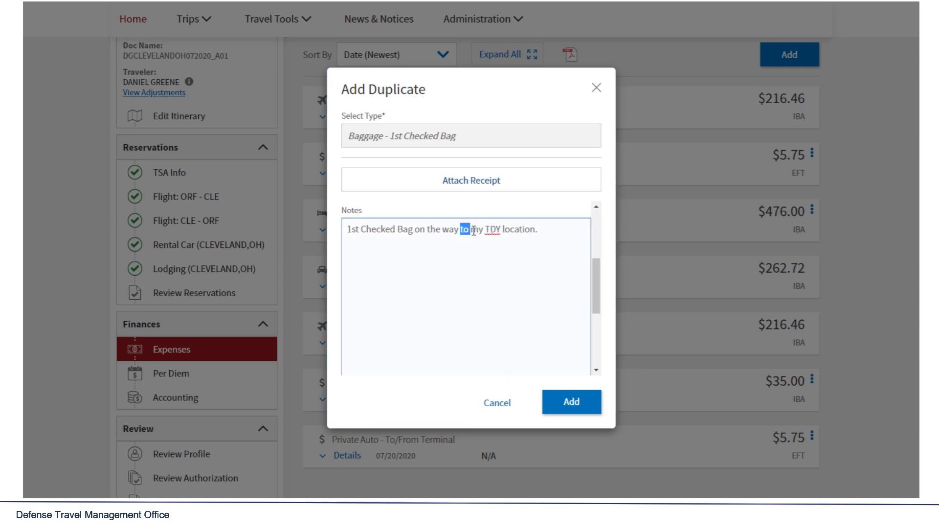
{"action": "type", "text": "back from"}
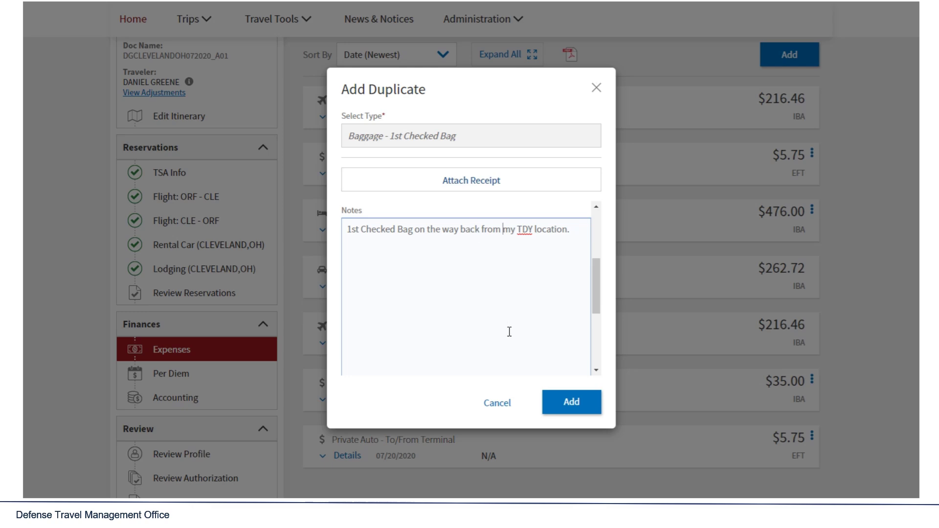
{"action": "left_click", "coordinate": [558, 409]}
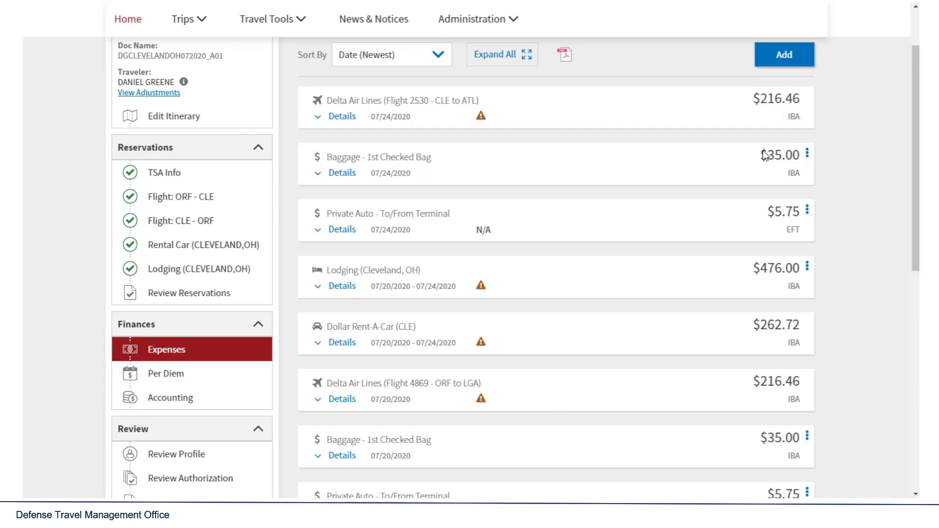
Start a new expense, search the expense types for "parking" and choose Parking - At the Terminal
{"action": "left_click", "coordinate": [784, 54]}
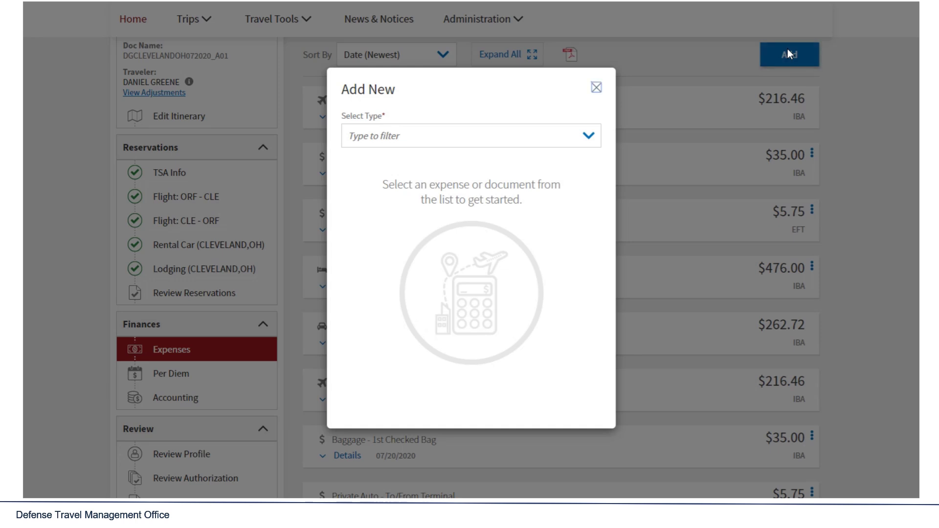
{"action": "left_click", "coordinate": [558, 135]}
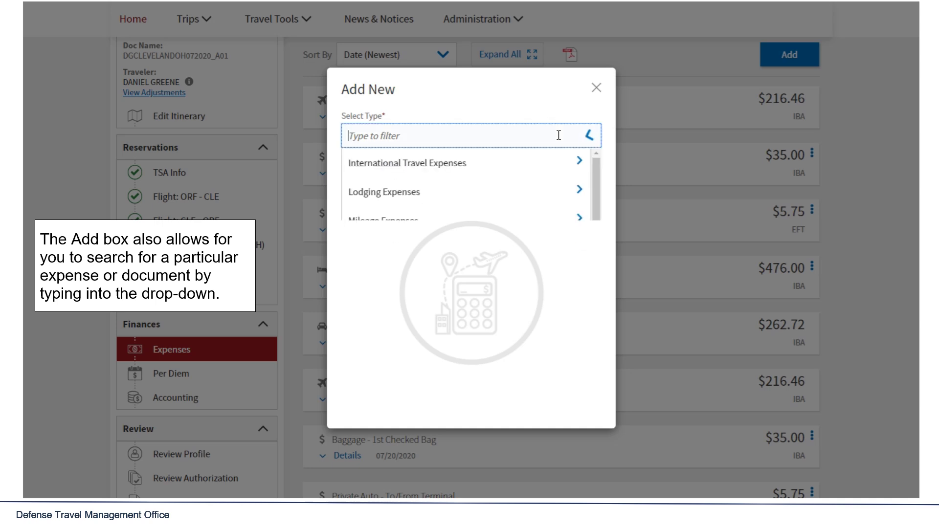
{"action": "type", "text": "parking"}
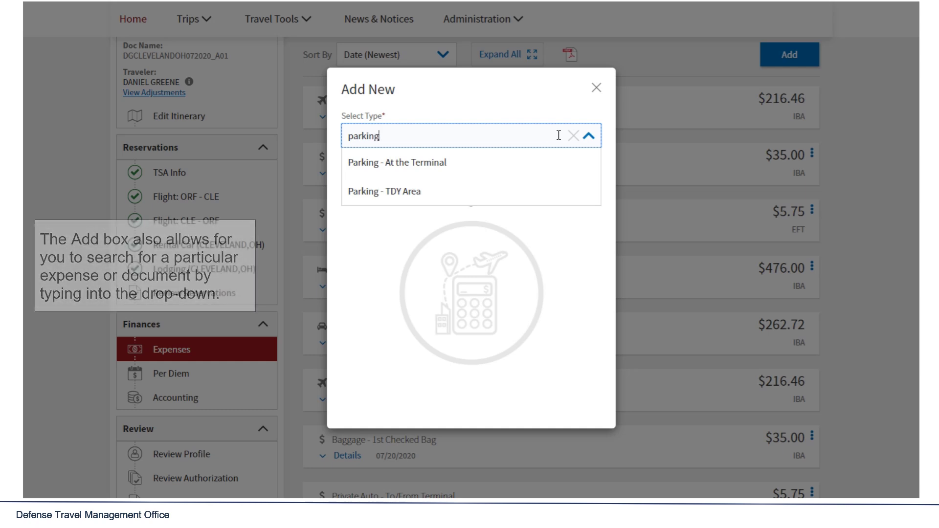
{"action": "left_click", "coordinate": [463, 167]}
Set the parking expense's date to 07/24/2020 and its amount to $50.00
{"action": "left_click", "coordinate": [430, 233]}
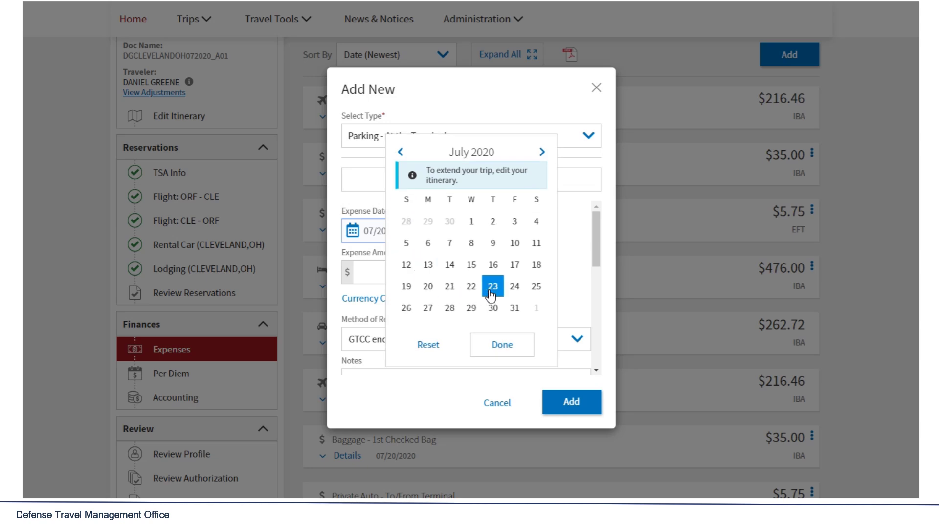
{"action": "left_click", "coordinate": [515, 286]}
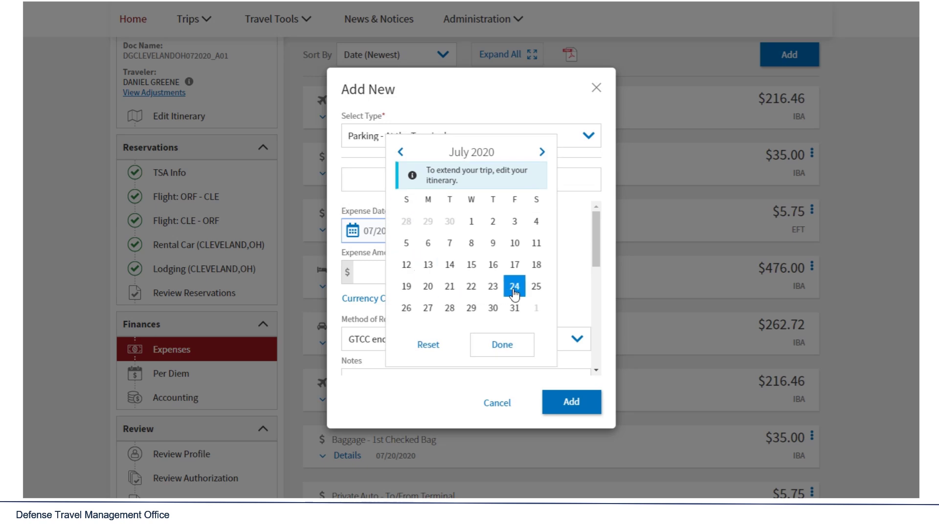
{"action": "left_click", "coordinate": [511, 345]}
{"action": "left_click", "coordinate": [379, 275]}
{"action": "type", "text": "50.00"}
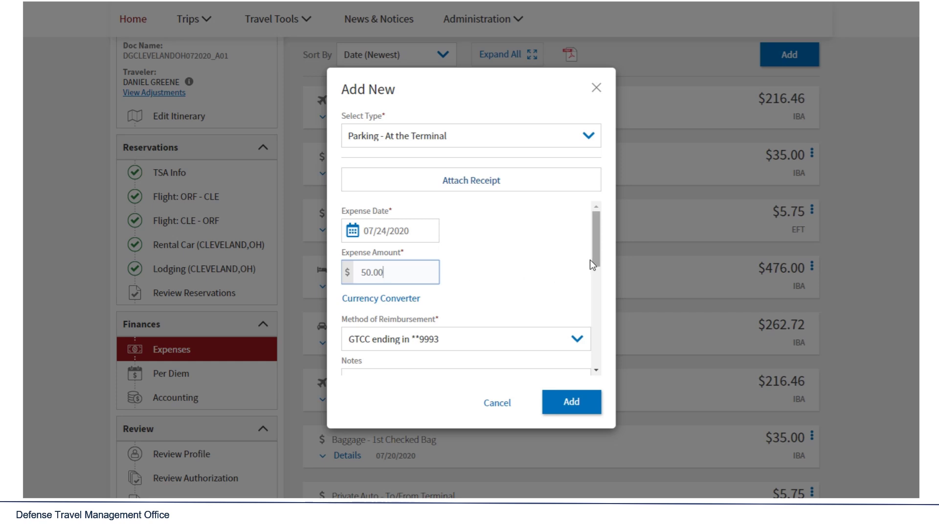
Add the parking expense with the note "Long term parking costs 10 per day. I will be parked for 5 days. The total amount will be $50."
{"action": "left_click_drag", "start_coordinate": [600, 254], "coordinate": [595, 294]}
{"action": "left_click", "coordinate": [502, 296]}
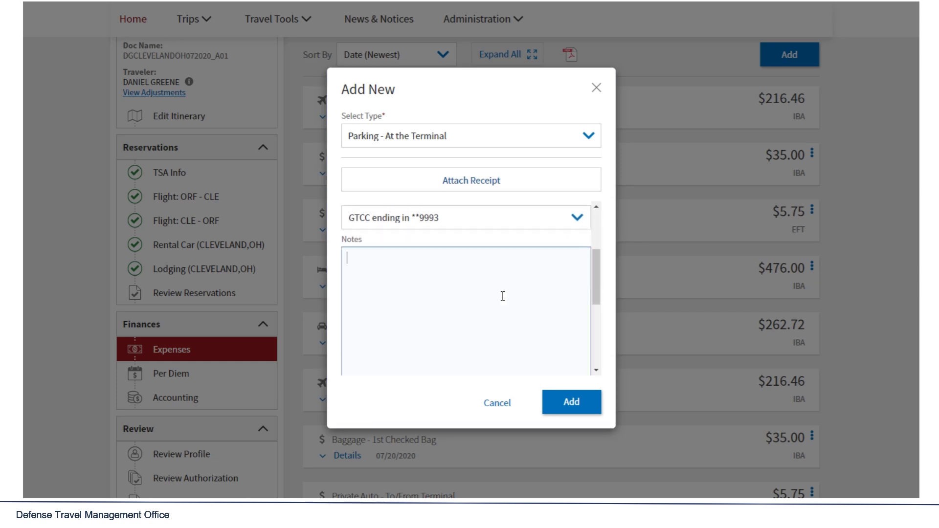
{"action": "type", "text": "Long term parking costs 10"}
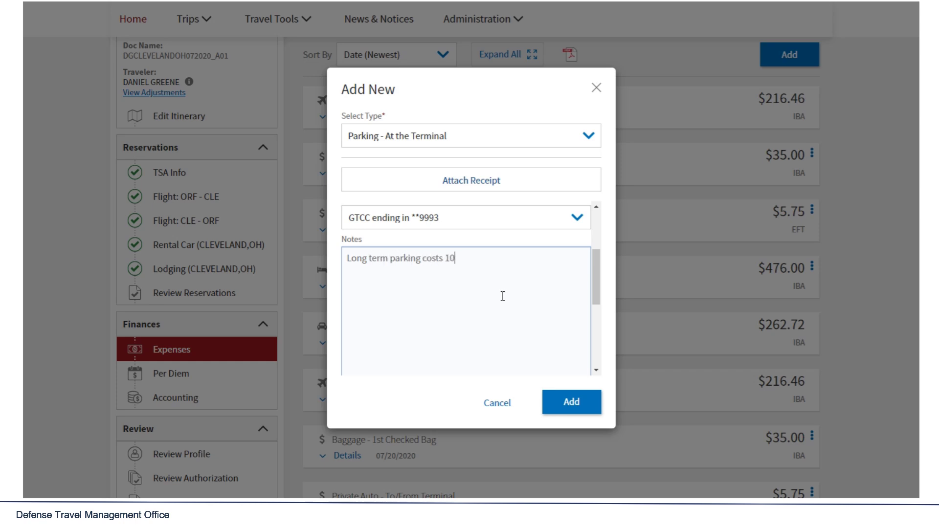
{"action": "type", "text": " per day. I will be parked for 5"}
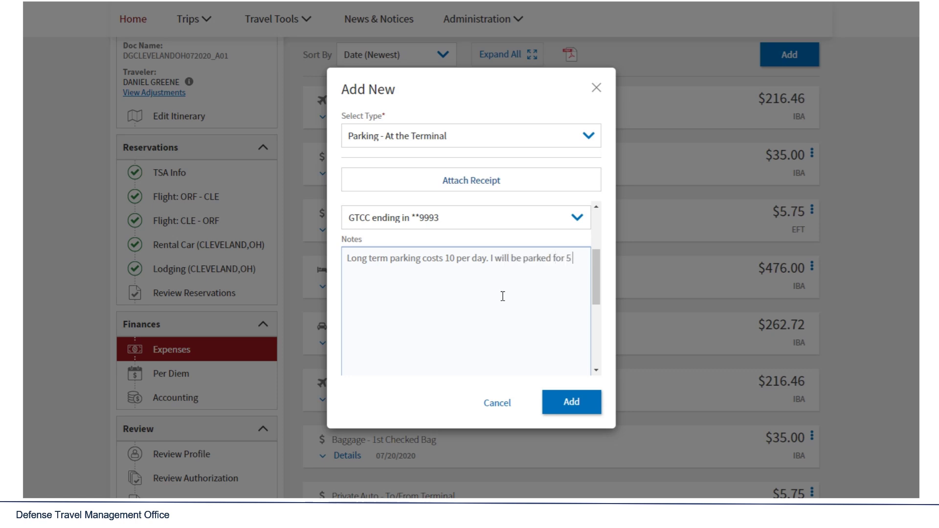
{"action": "type", "text": " days. The total amount will be $"}
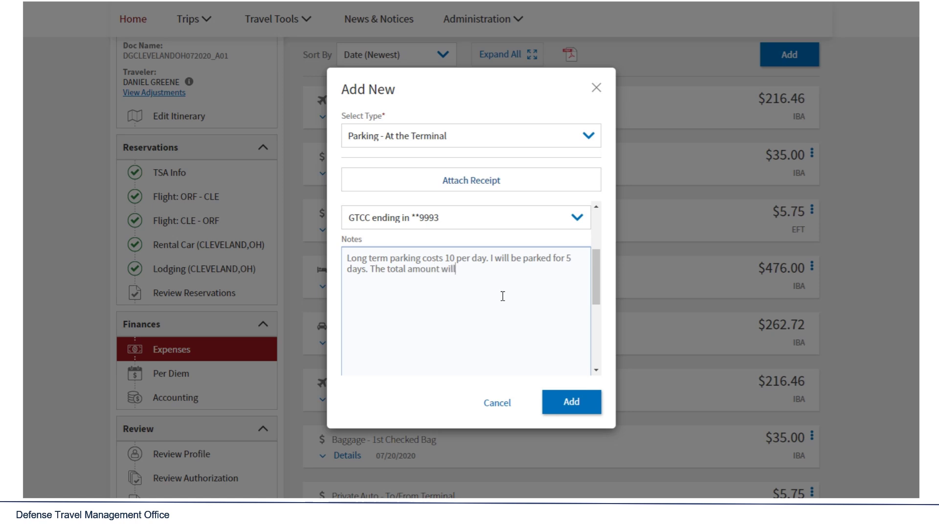
{"action": "type", "text": "50."}
{"action": "left_click", "coordinate": [568, 405]}
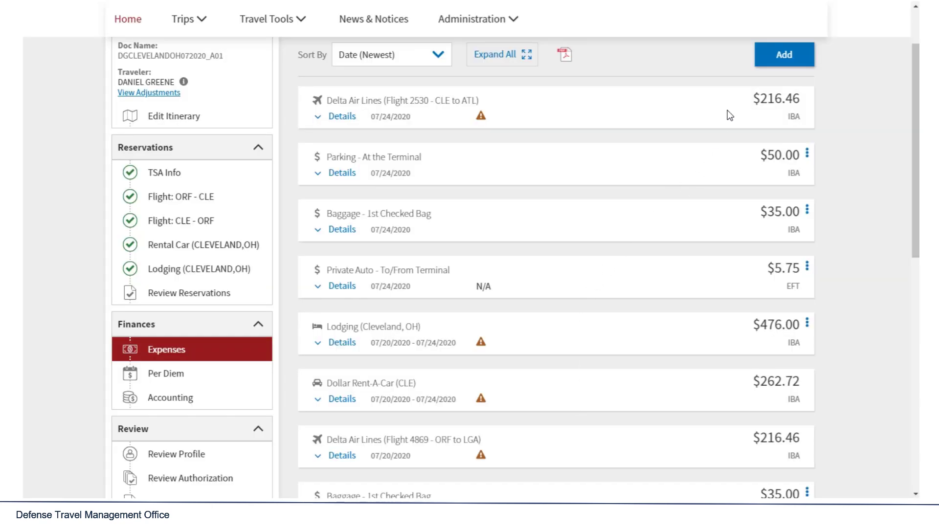
Start a new expense and choose Lodging Taxes (CONUS and Non-foreign) from the Lodging Expenses category
{"action": "left_click", "coordinate": [765, 66]}
{"action": "left_click", "coordinate": [545, 144]}
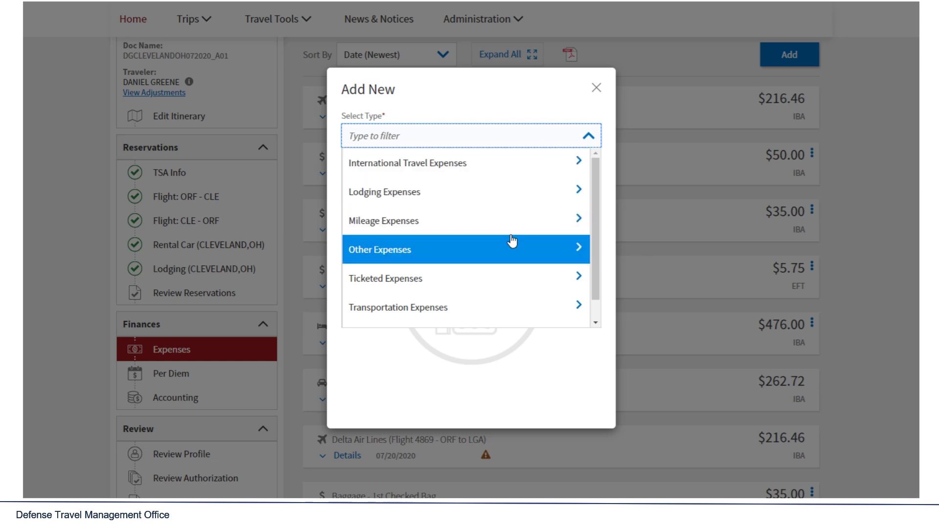
{"action": "left_click", "coordinate": [506, 192]}
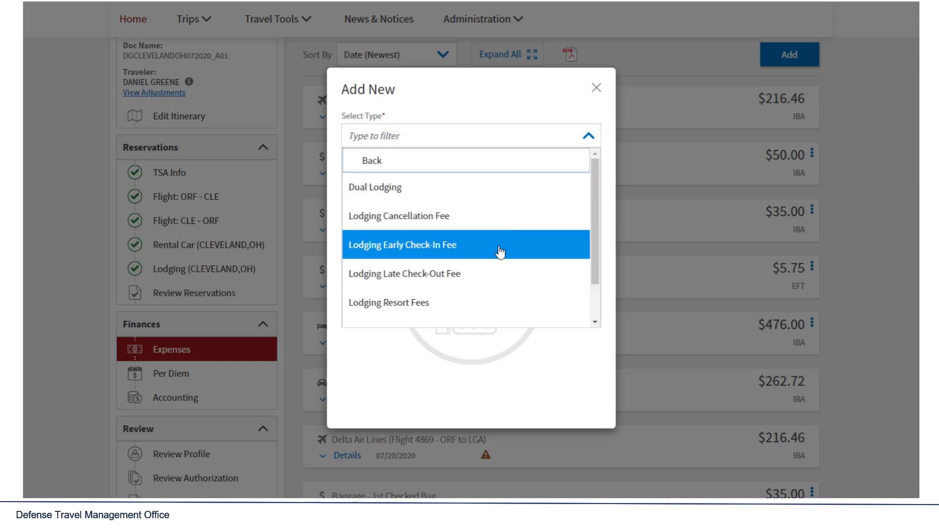
{"action": "scroll", "coordinate": [501, 274], "scroll_direction": "down", "scroll_amount": 2}
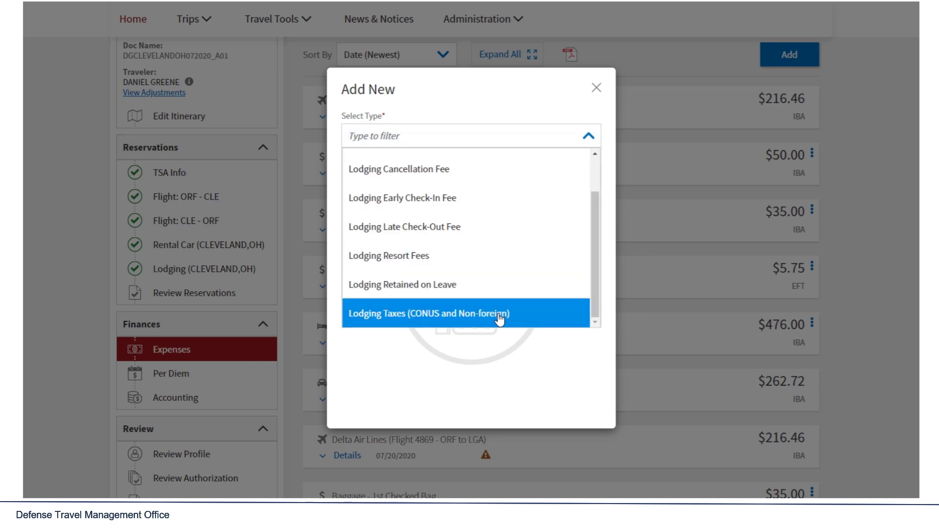
{"action": "left_click", "coordinate": [498, 313]}
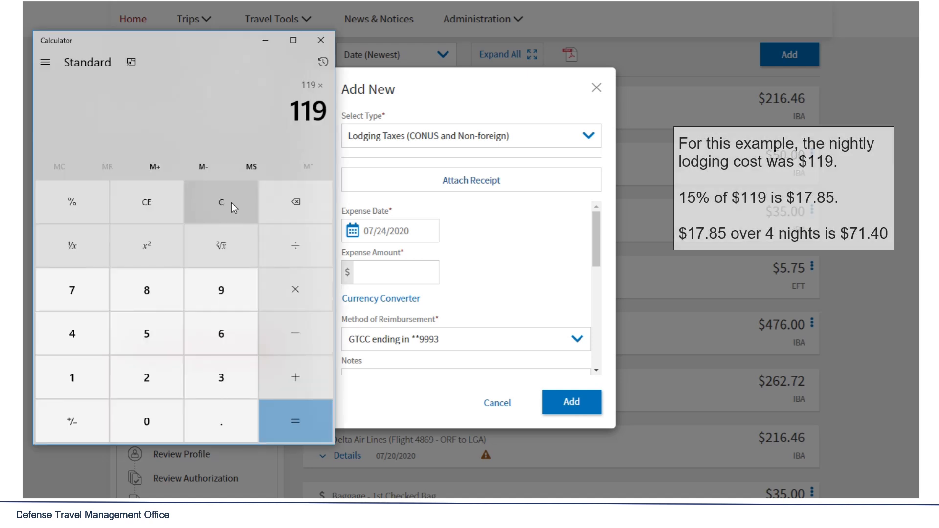
In Calculator, work out the lodging tax by multiplying 119 by 0.15 and the result by 4 nights
{"action": "type", "text": ".15"}
{"action": "key", "text": "Return"}
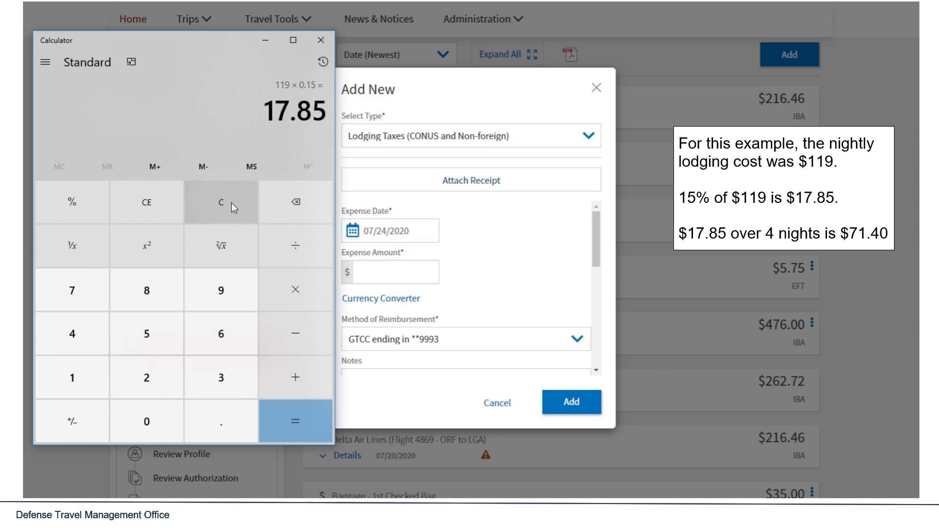
{"action": "type", "text": "*4"}
{"action": "key", "text": "Return"}
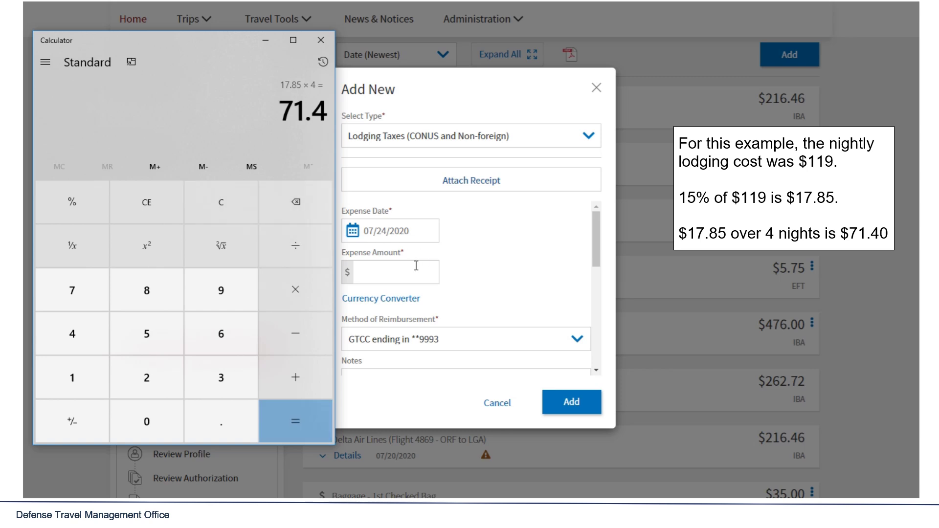
Add the lodging taxes expense at $75.00 with the note "Estimate of Lodging Taxes at around 15 percent per night of Lodging Cost."
{"action": "left_click", "coordinate": [416, 265]}
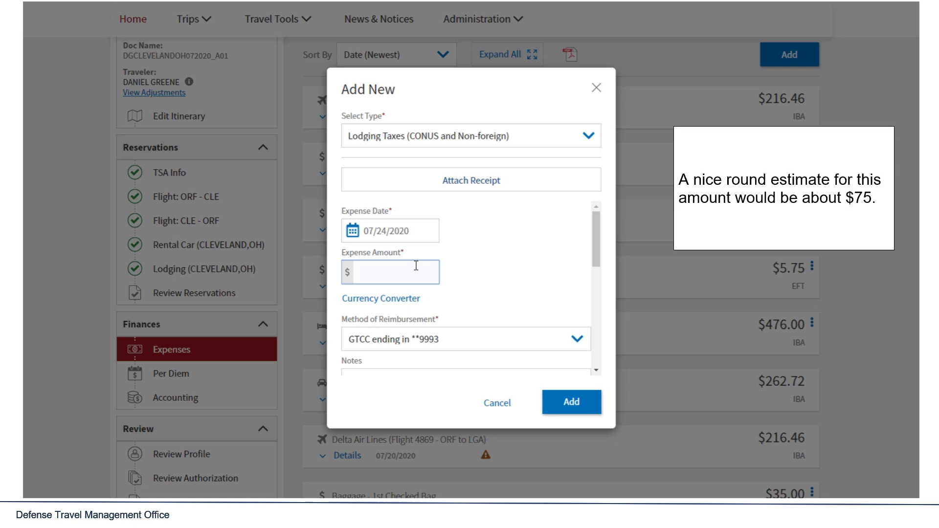
{"action": "type", "text": "75.00"}
{"action": "left_click", "coordinate": [489, 266]}
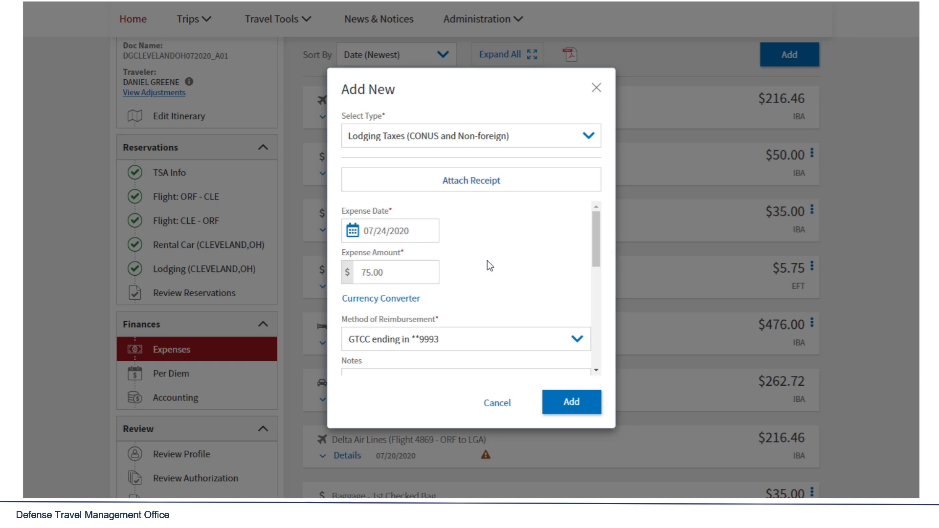
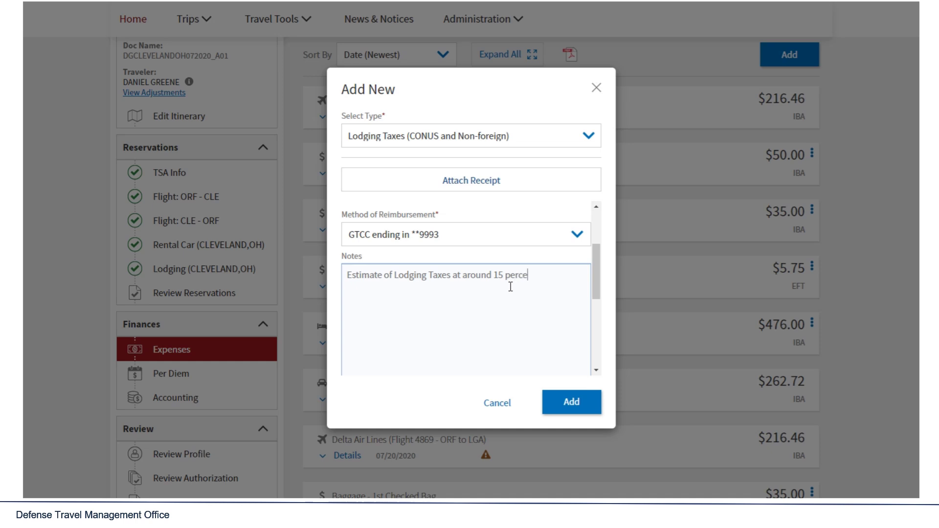
{"action": "type", "text": "of Lodging Cost."}
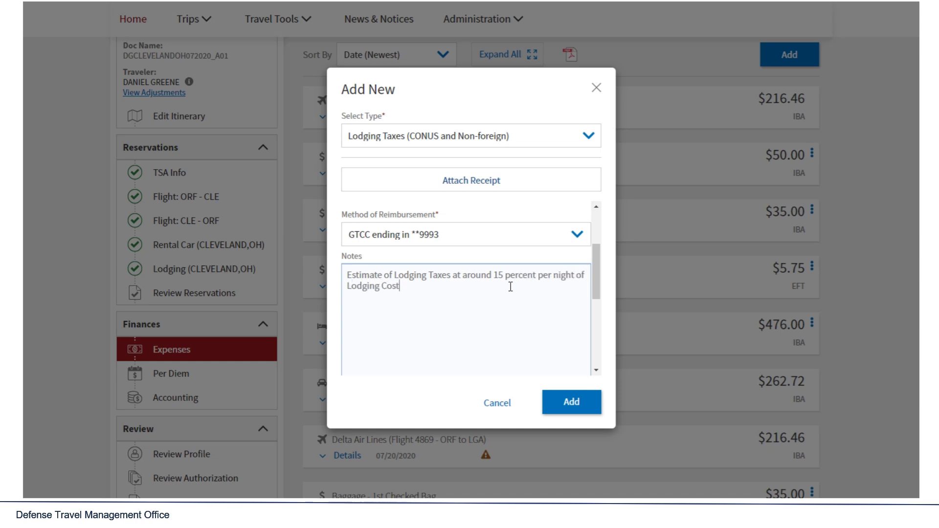
{"action": "left_click", "coordinate": [570, 401]}
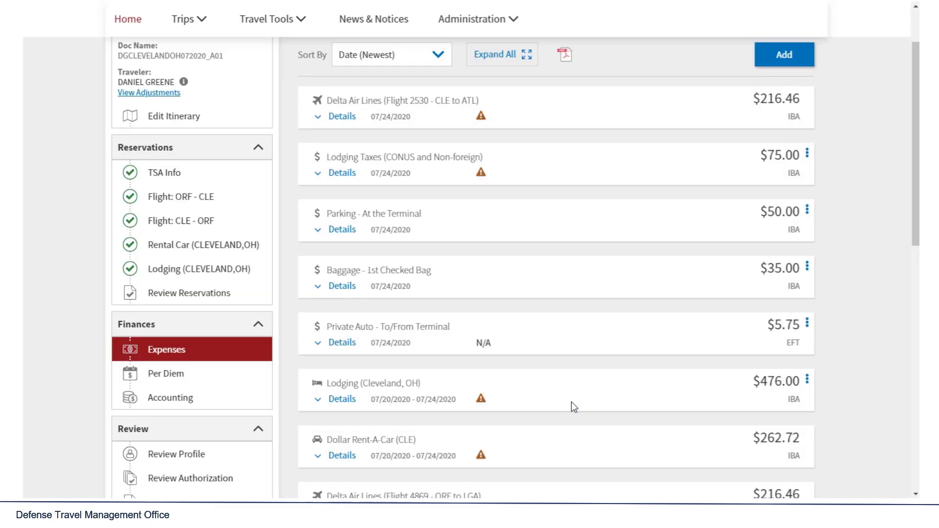
Start a new expense and choose Rental Car - Fuel from the Transportation Expenses category
{"action": "left_click", "coordinate": [769, 61]}
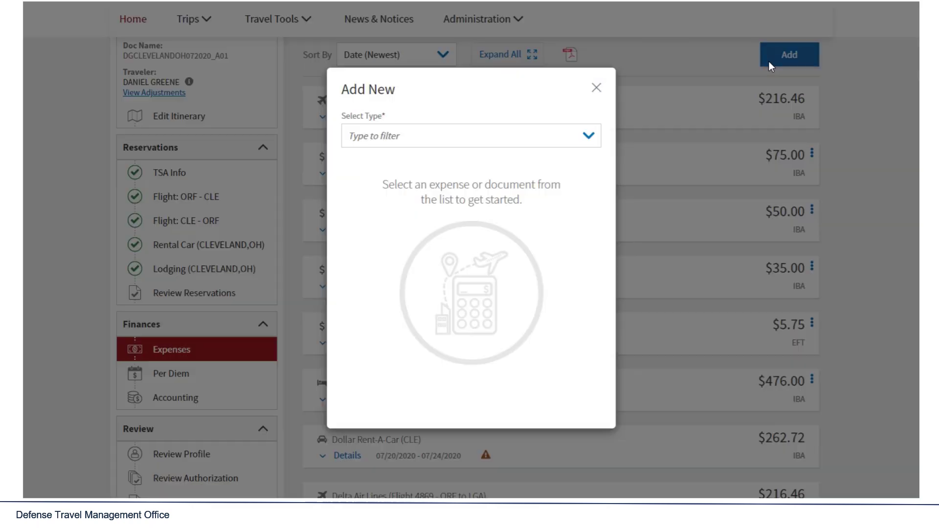
{"action": "left_click", "coordinate": [532, 144]}
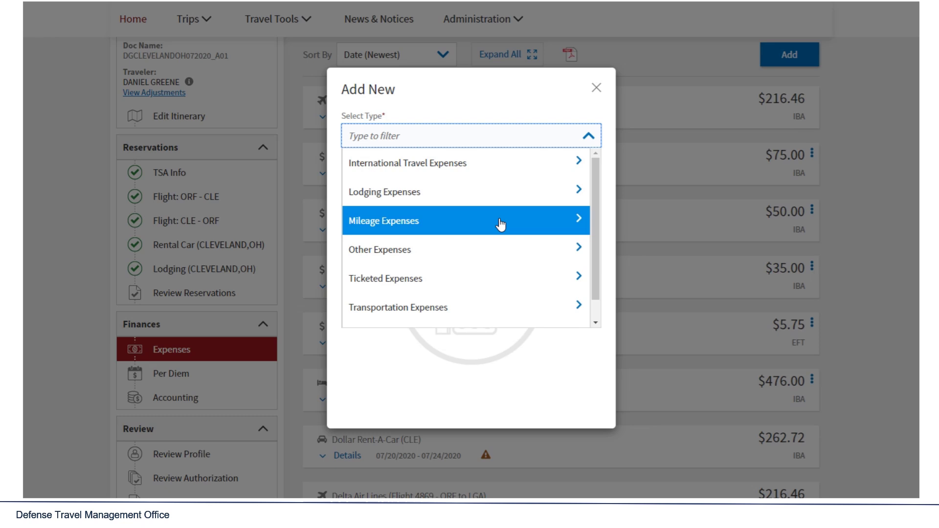
{"action": "left_click", "coordinate": [471, 307]}
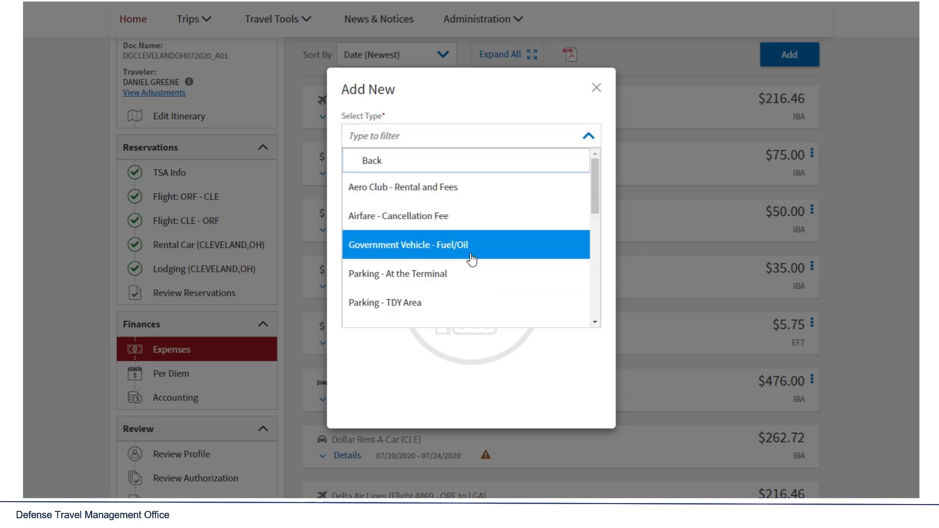
{"action": "scroll", "coordinate": [471, 258], "scroll_direction": "down", "scroll_amount": 4}
{"action": "scroll", "coordinate": [467, 293], "scroll_direction": "down", "scroll_amount": 2}
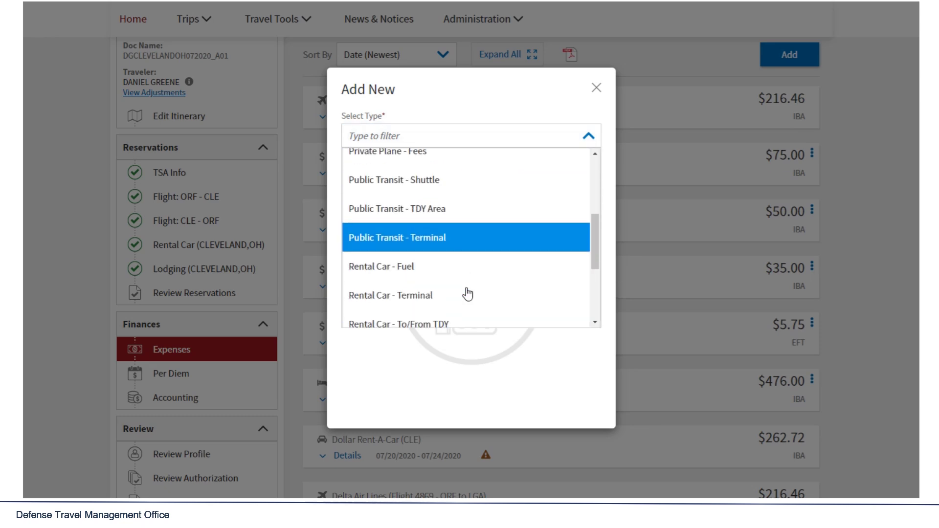
{"action": "left_click", "coordinate": [443, 280]}
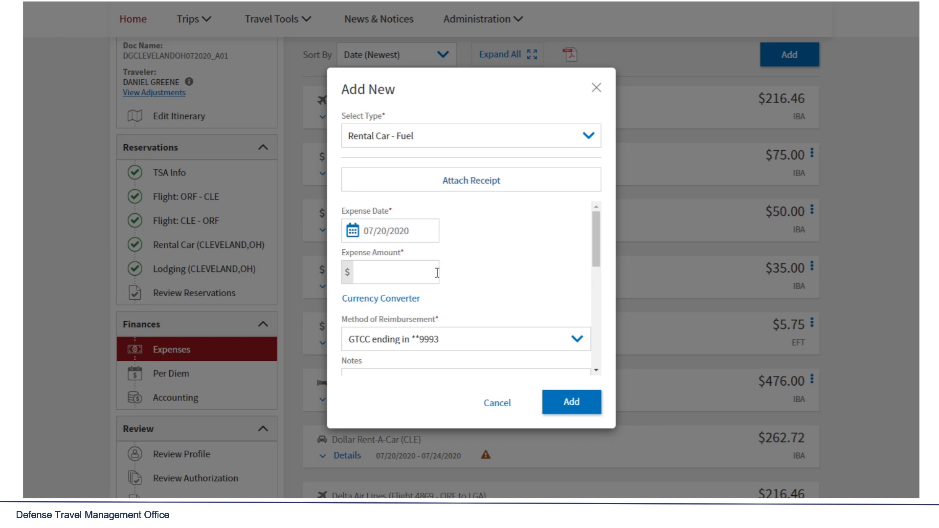
Set the rental car fuel expense's amount to $40.00 and its date to 07/24/2020
{"action": "left_click", "coordinate": [435, 273]}
{"action": "type", "text": "40.00"}
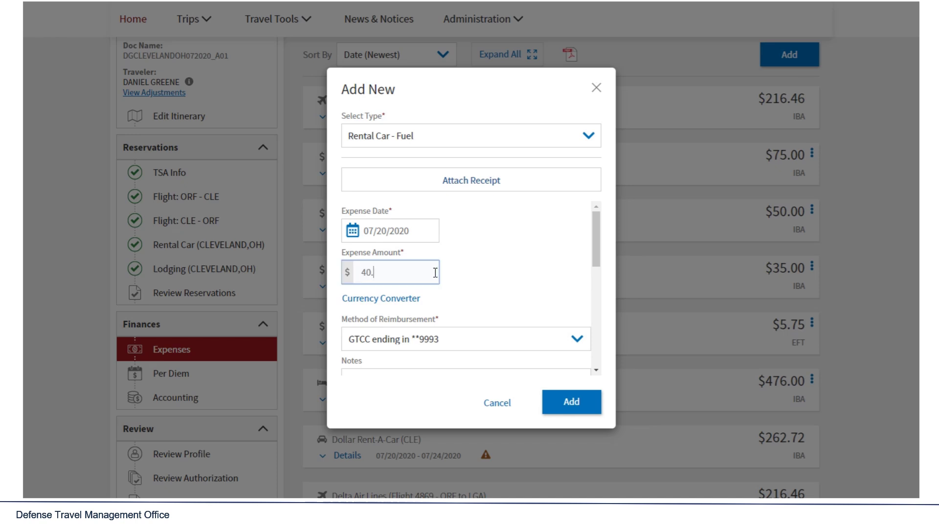
{"action": "left_click", "coordinate": [429, 233]}
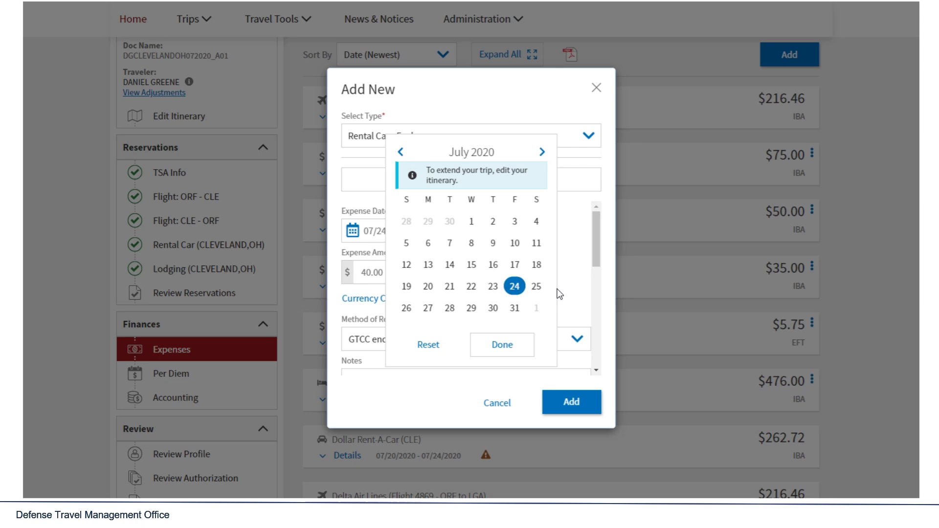
{"action": "left_click", "coordinate": [511, 348]}
Enter the note "Estimate of fuel expenses." for the rental car fuel and add the expense
{"action": "scroll", "coordinate": [595, 259], "scroll_direction": "down", "scroll_amount": 2}
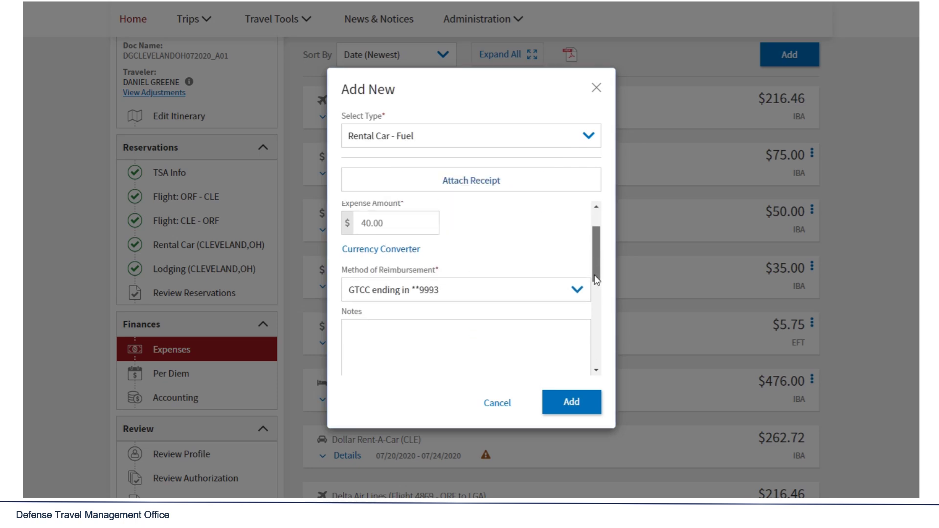
{"action": "left_click", "coordinate": [568, 302]}
{"action": "type", "text": "E"}
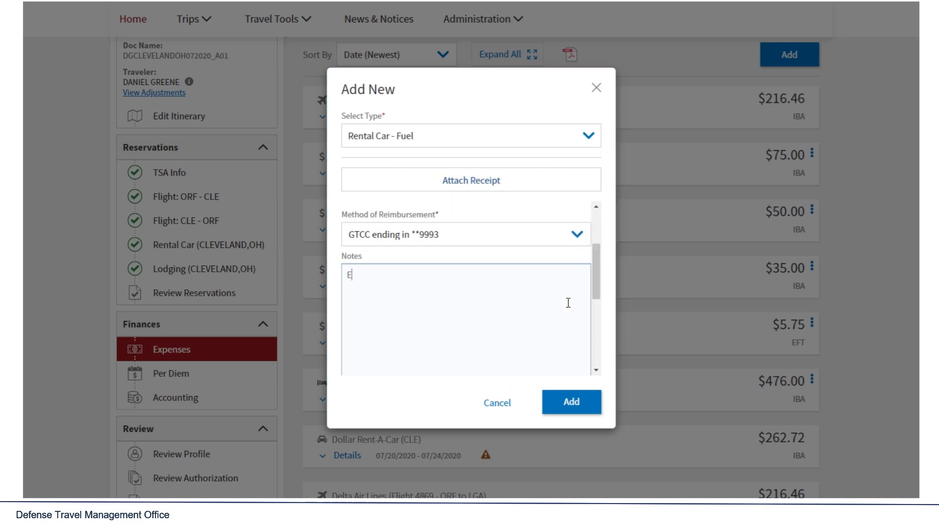
{"action": "type", "text": "stimate of fuel expenses."}
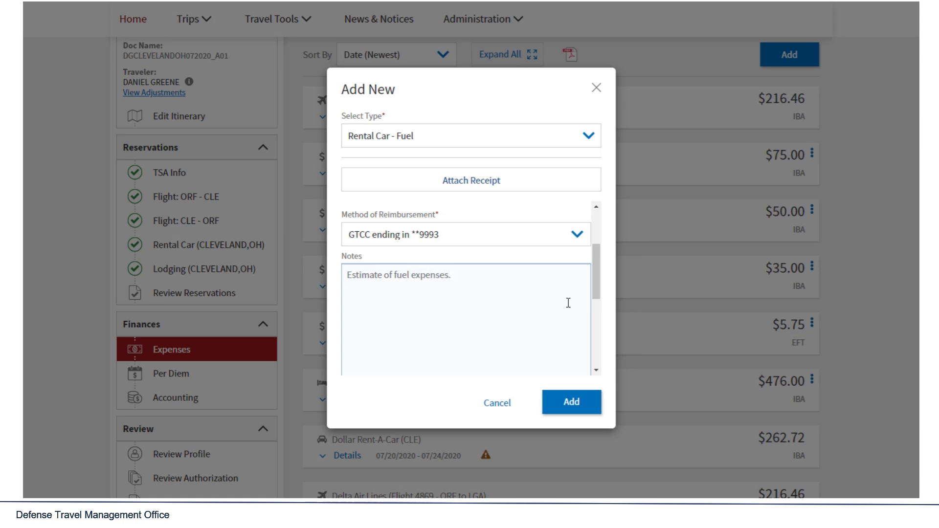
{"action": "left_click", "coordinate": [563, 404]}
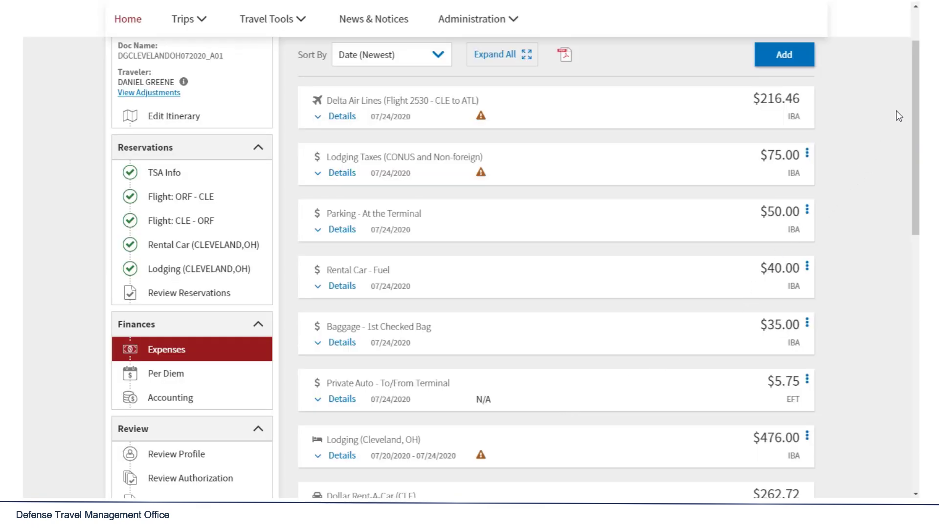
Start a new entry and choose Travel Authorization (Form 1610) from the Documents category
{"action": "mouse_move", "coordinate": [913, 81]}
{"action": "left_mouse_down"}
{"action": "mouse_move", "coordinate": [904, 272]}
{"action": "mouse_move", "coordinate": [896, 66]}
{"action": "mouse_move", "coordinate": [913, 75]}
{"action": "left_mouse_up"}
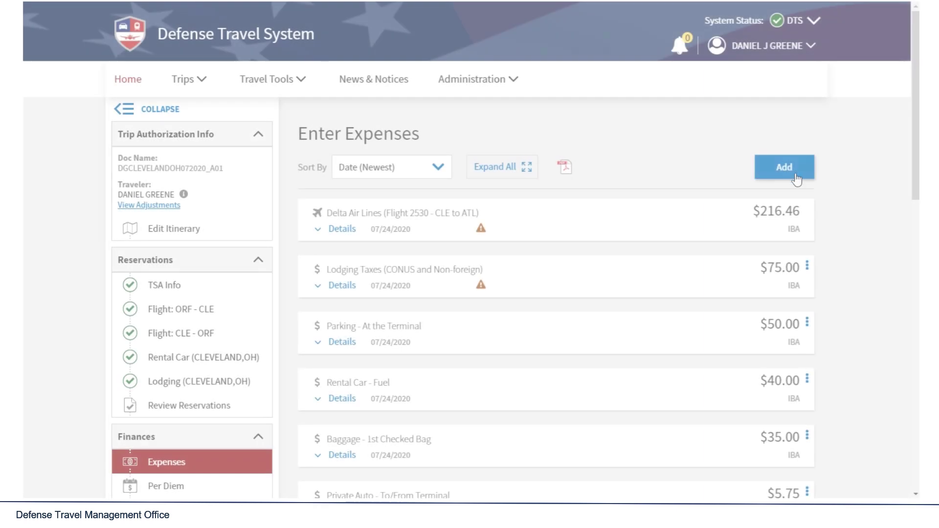
{"action": "left_click", "coordinate": [796, 176]}
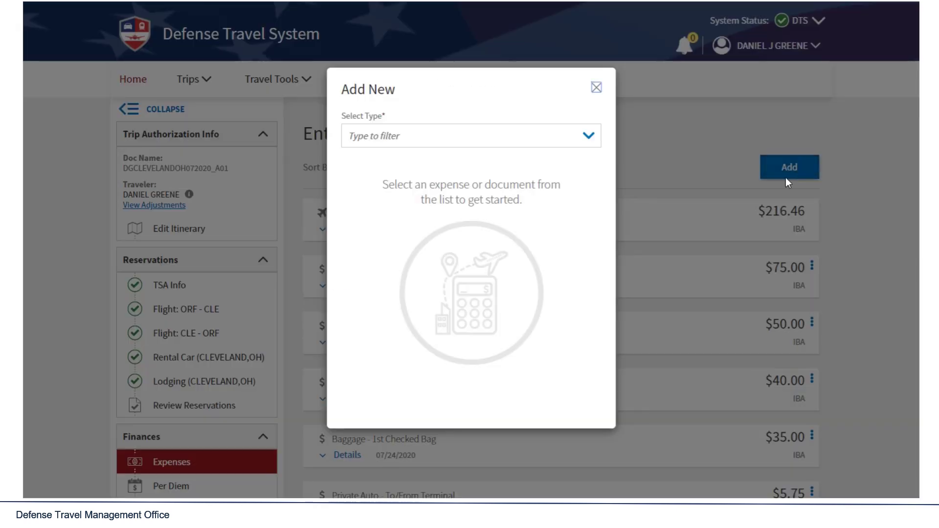
{"action": "left_click", "coordinate": [588, 137]}
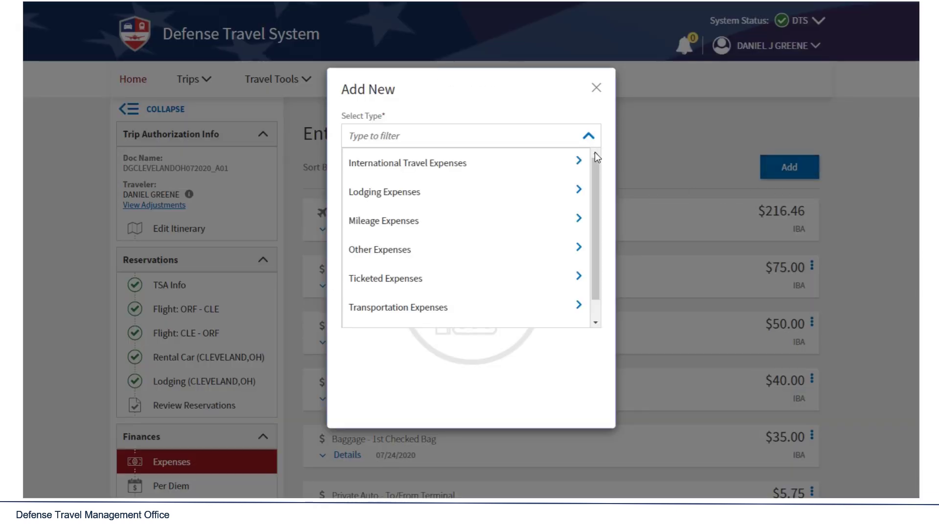
{"action": "left_click_drag", "start_coordinate": [595, 152], "coordinate": [600, 201]}
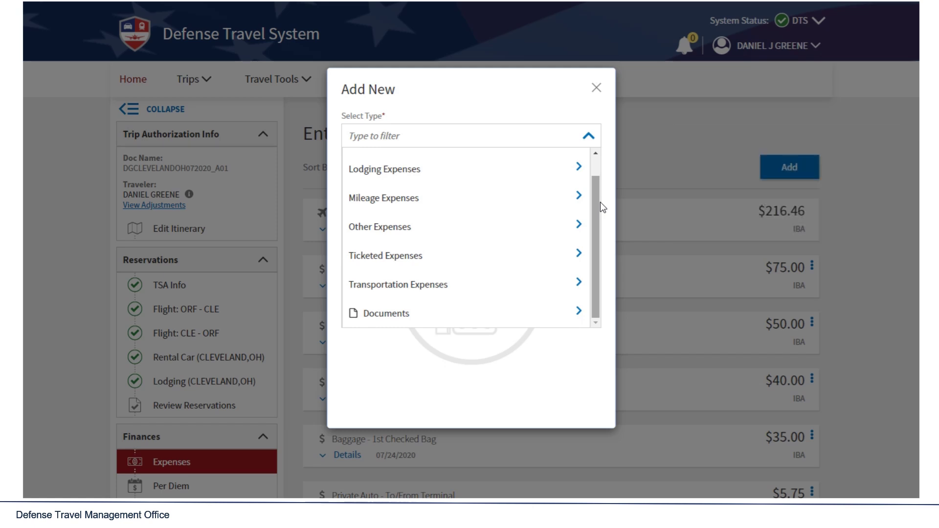
{"action": "left_click", "coordinate": [577, 317]}
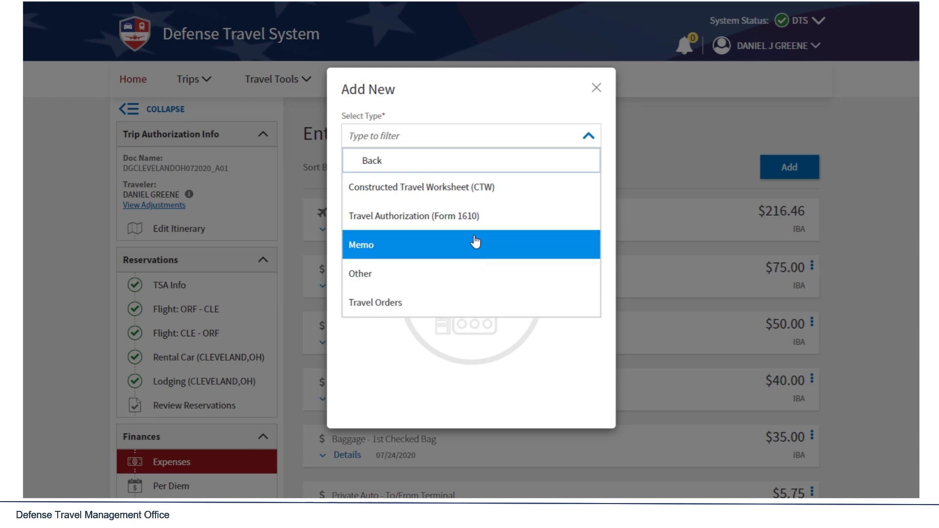
{"action": "left_click", "coordinate": [420, 221]}
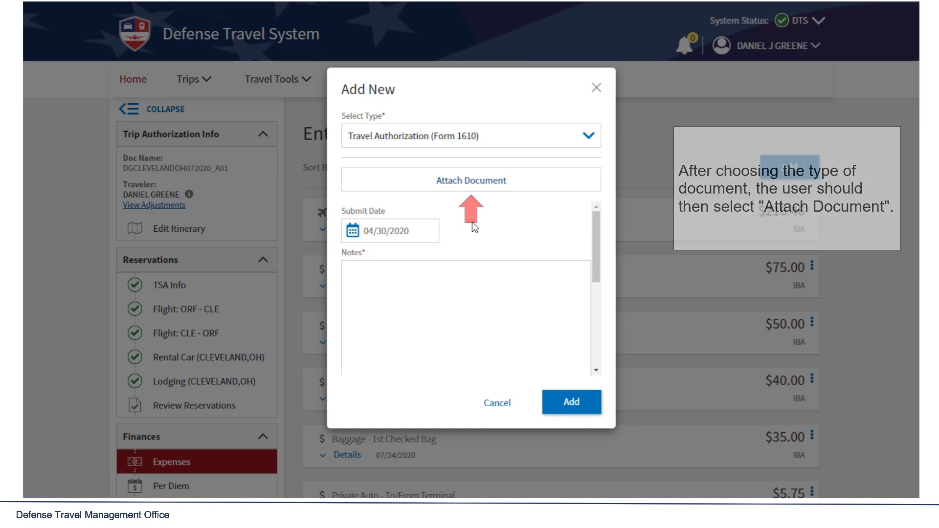
Attach the file Authorization to Travel.pdf from the Receipts folder to the new Travel Authorization (Form 1610) document
{"action": "left_click", "coordinate": [494, 183]}
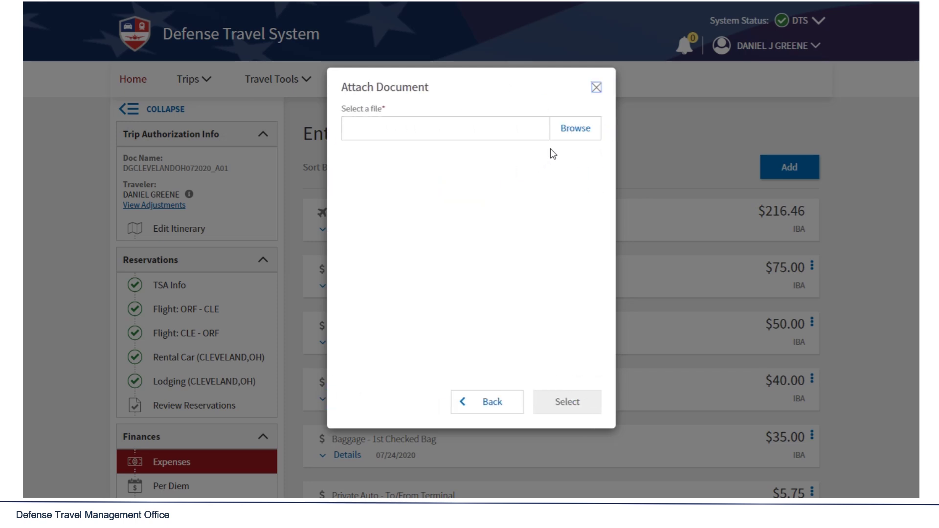
{"action": "left_click", "coordinate": [572, 138]}
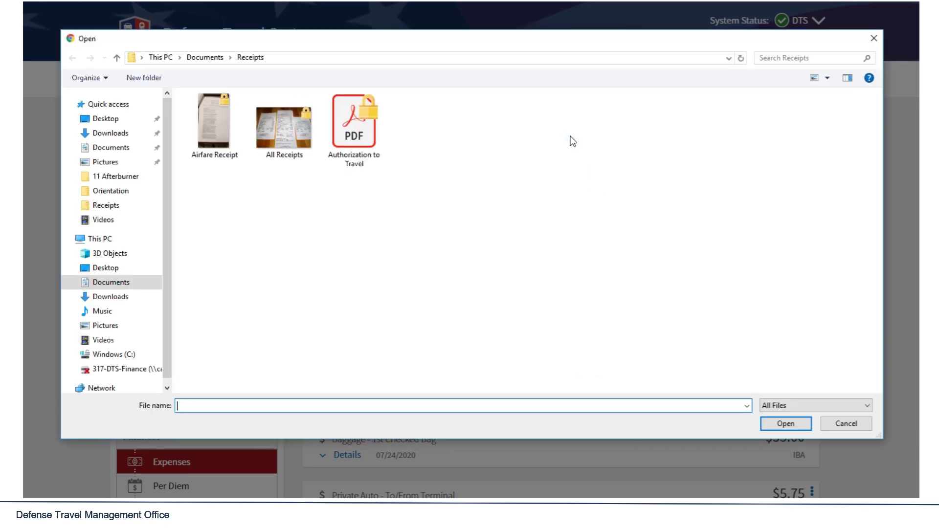
{"action": "double_click", "coordinate": [356, 139]}
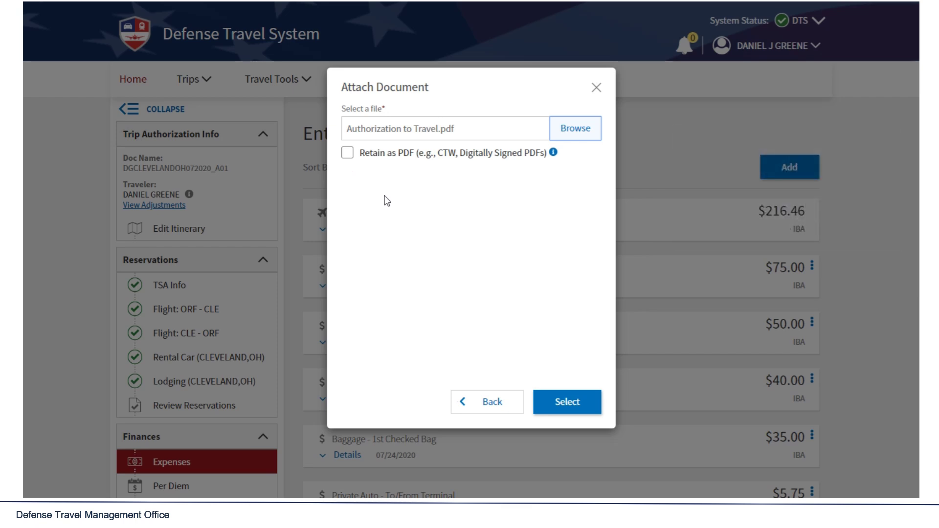
{"action": "left_click", "coordinate": [583, 417]}
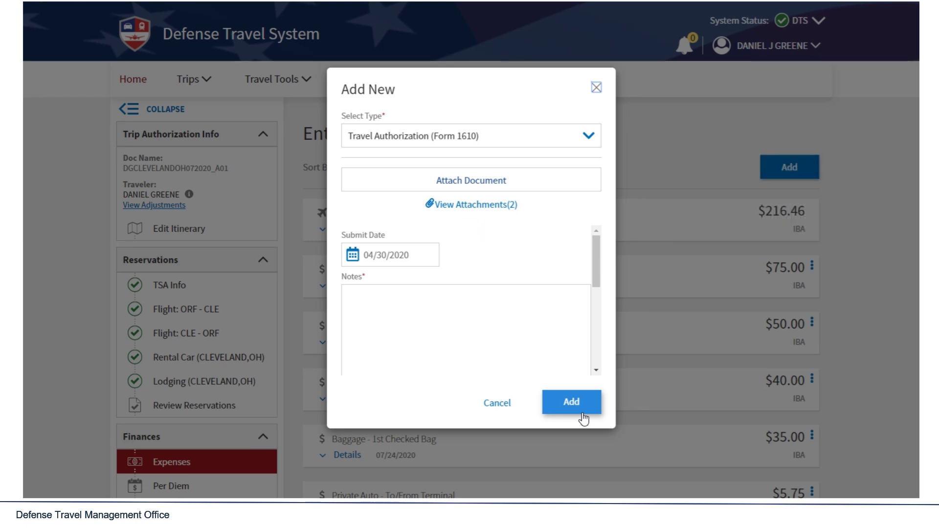
Enter the note "Authorization to Travel." for the Travel Authorization (Form 1610) document and add it
{"action": "left_click", "coordinate": [496, 338]}
{"action": "type", "text": "A"}
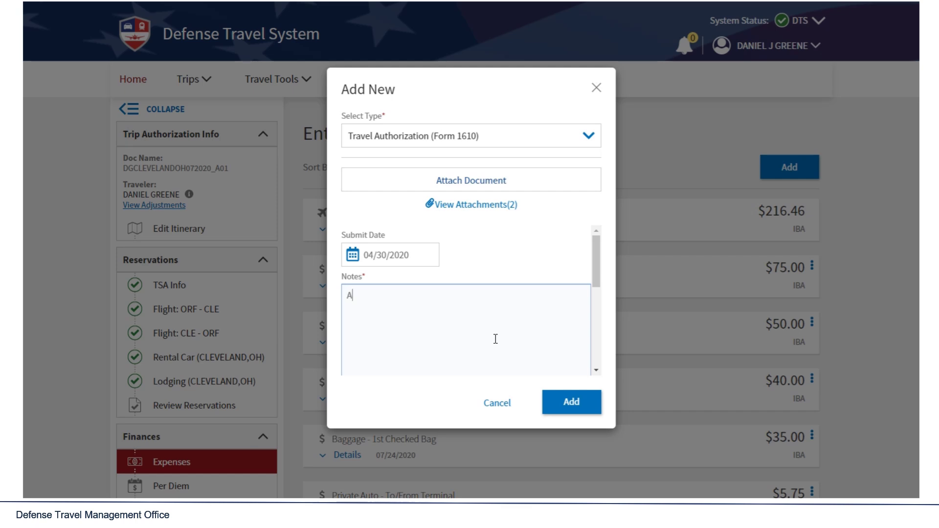
{"action": "type", "text": "uthorization to Travel."}
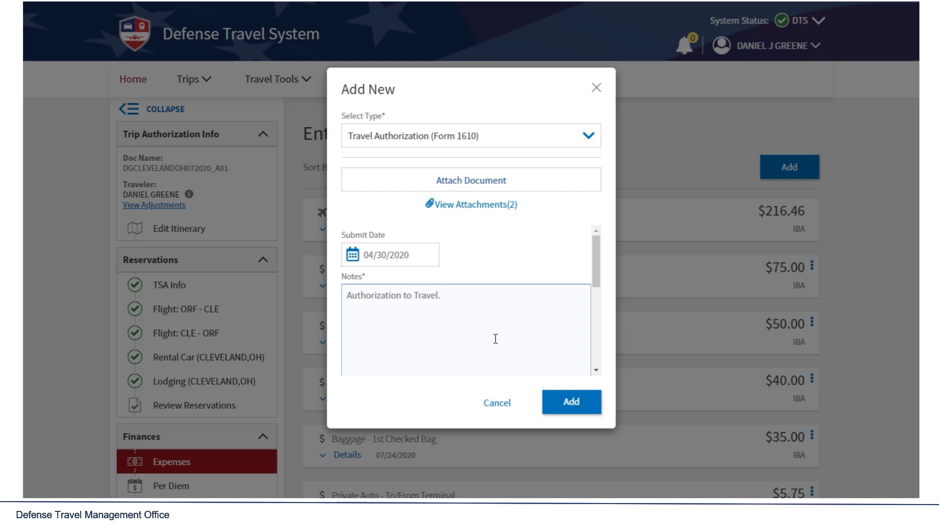
{"action": "left_click", "coordinate": [591, 403]}
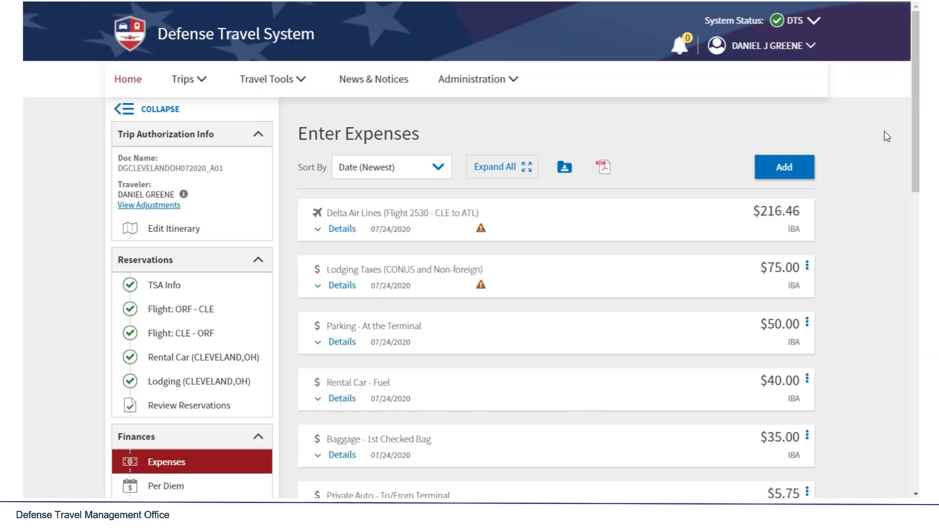
Expand the Travel Authorization (Form 1610) details below the expenses and page forward and back through its attachments
{"action": "left_click_drag", "start_coordinate": [913, 111], "coordinate": [905, 310]}
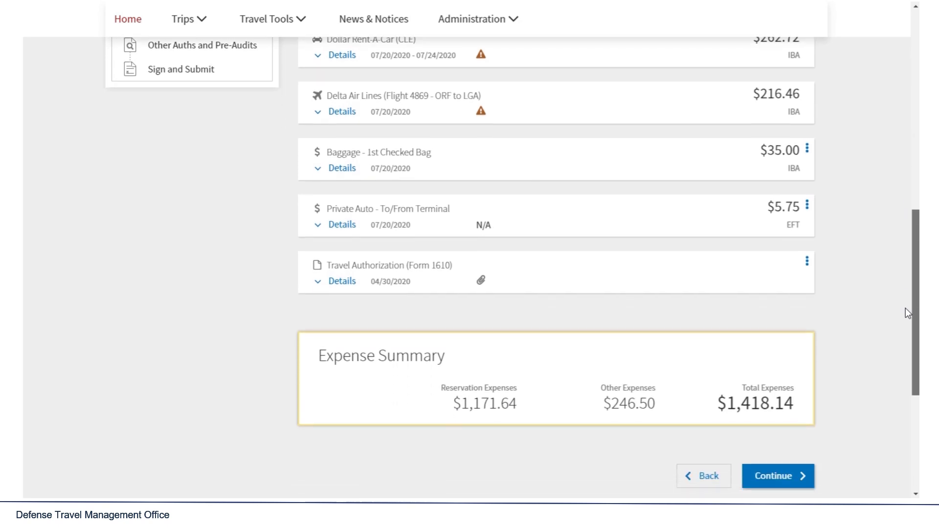
{"action": "left_click", "coordinate": [343, 277]}
{"action": "scroll", "coordinate": [908, 233], "scroll_direction": "down", "scroll_amount": 2}
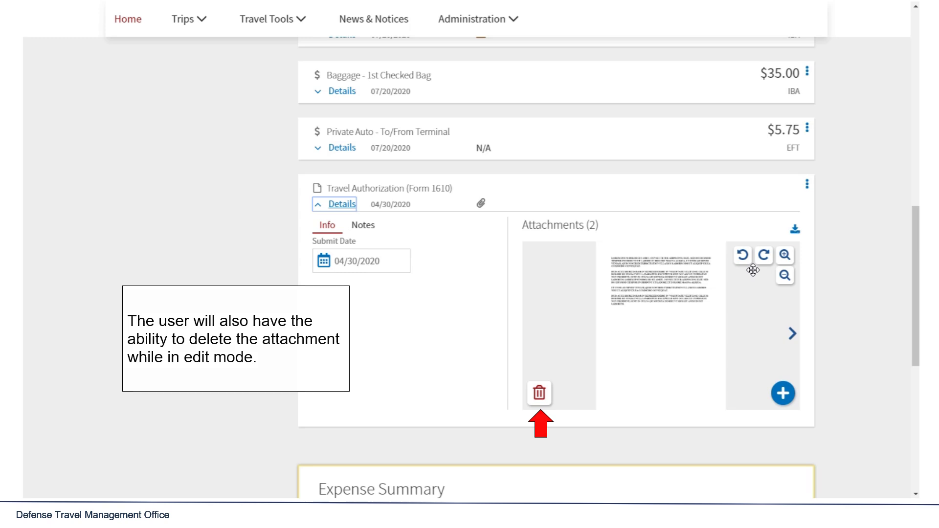
{"action": "left_click", "coordinate": [793, 334]}
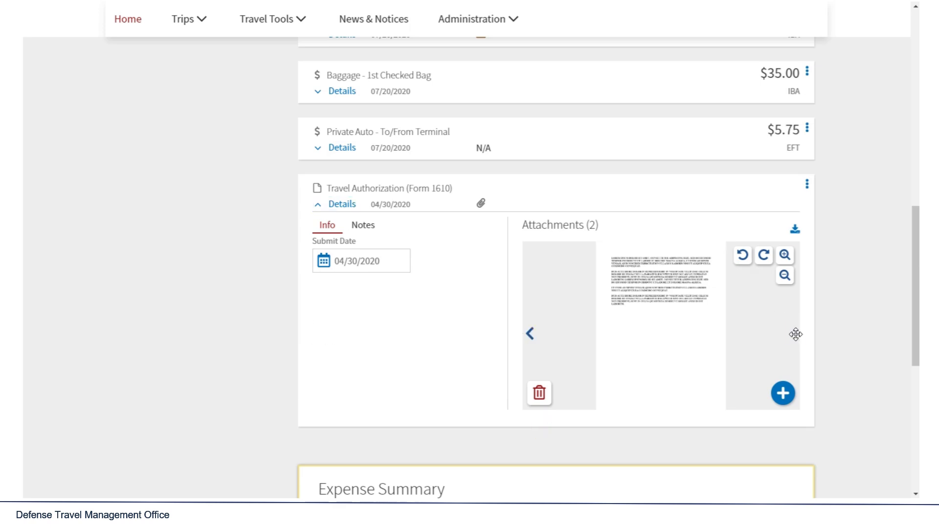
{"action": "left_click", "coordinate": [530, 333]}
Delete the Travel Authorization (Form 1610) document from the expense list
{"action": "left_click", "coordinate": [809, 189]}
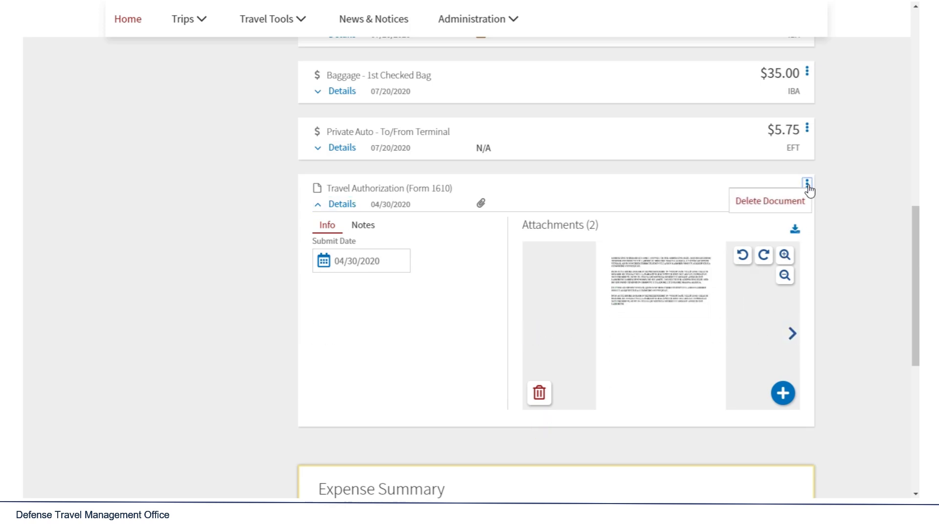
{"action": "left_click", "coordinate": [795, 203]}
{"action": "left_click", "coordinate": [530, 280]}
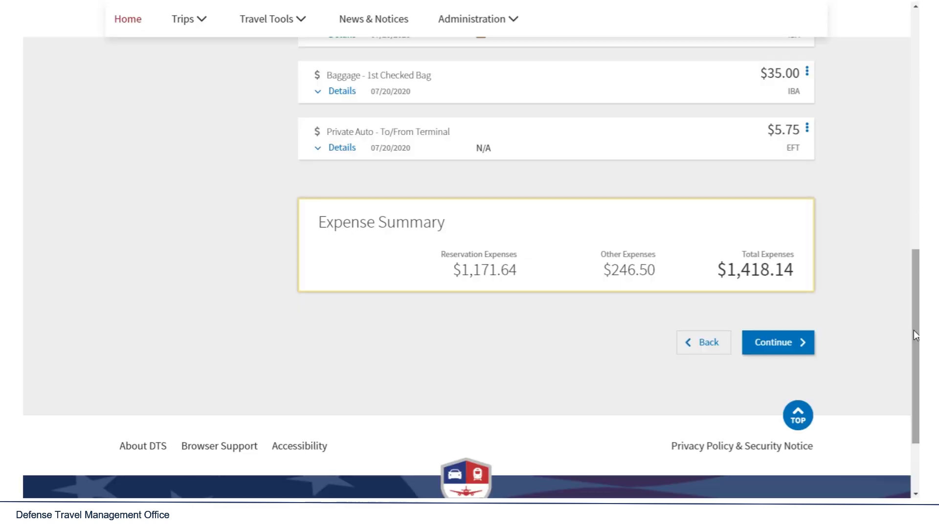
Start a PDF import on the Enter Expenses page and load Authorization to Travel.pdf from the Receipts folder
{"action": "left_click_drag", "start_coordinate": [915, 335], "coordinate": [899, 92]}
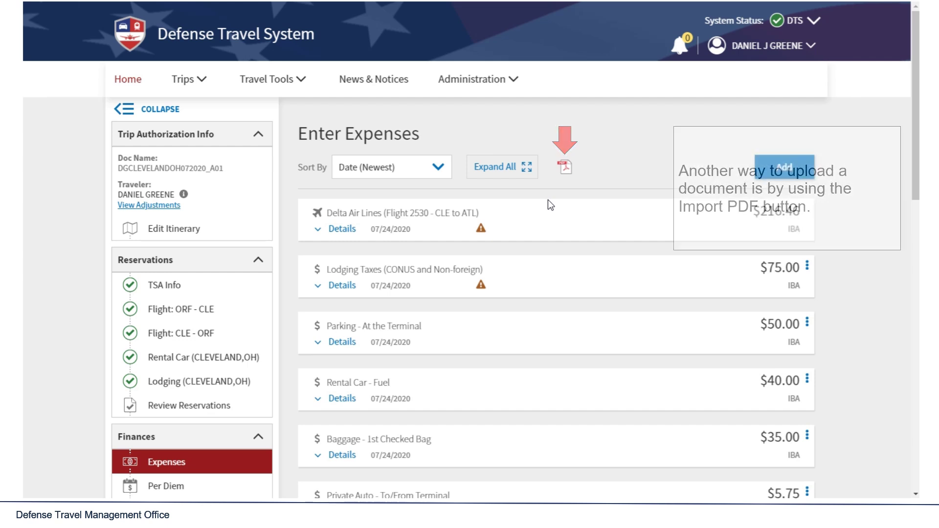
{"action": "left_click", "coordinate": [565, 167]}
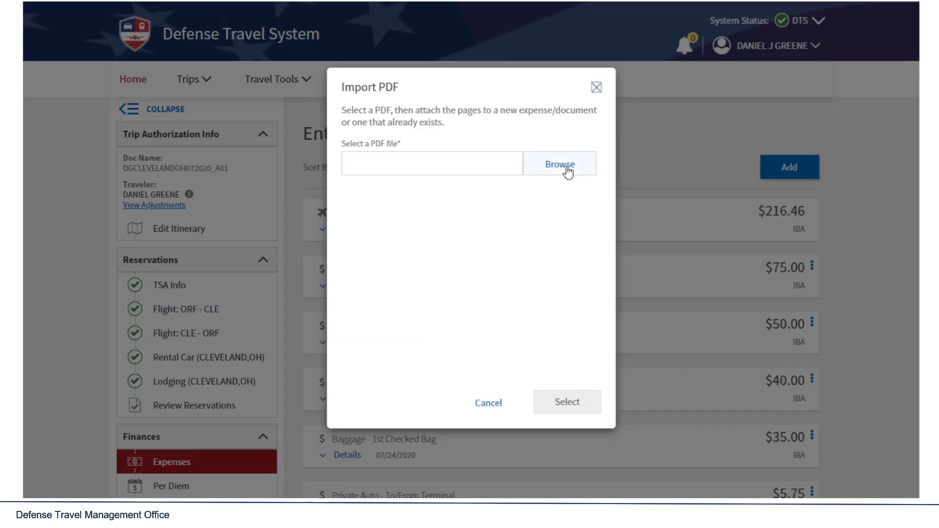
{"action": "left_click", "coordinate": [566, 166]}
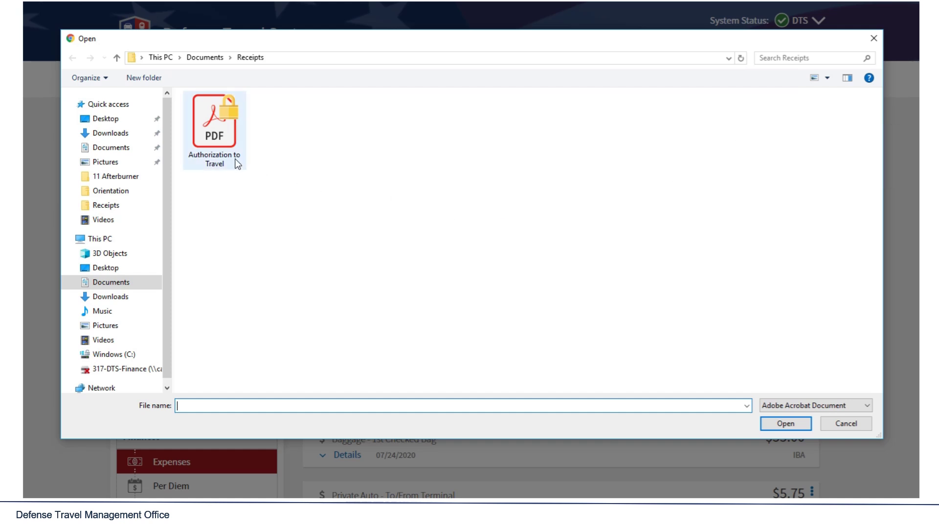
{"action": "double_click", "coordinate": [216, 148]}
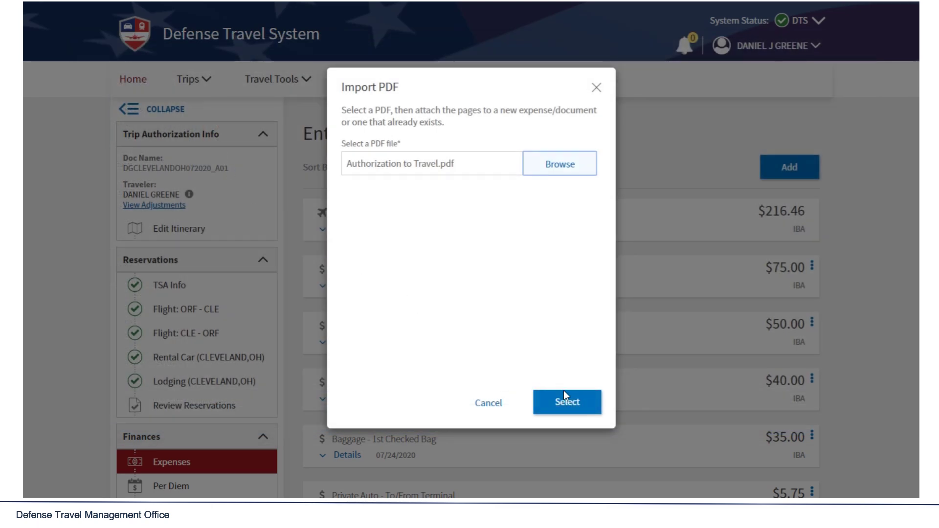
{"action": "left_click", "coordinate": [587, 408]}
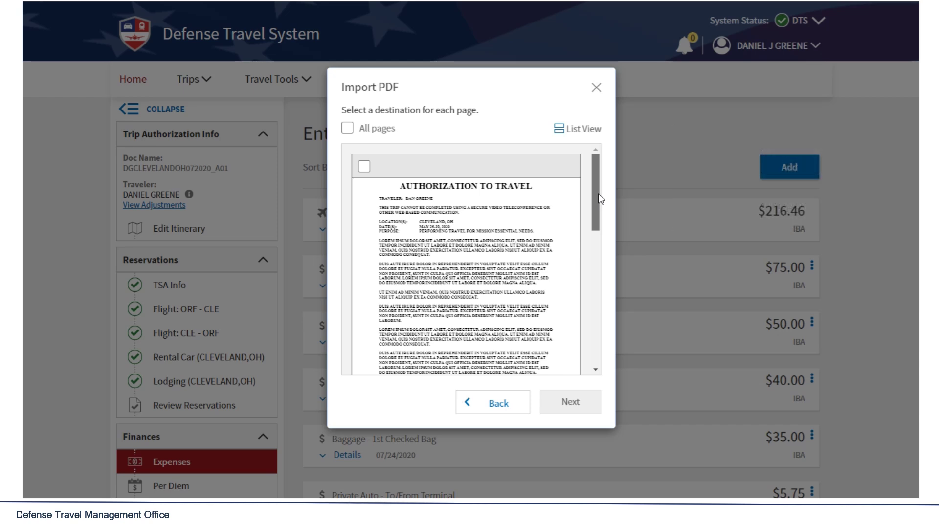
Show the imported PDF pages side by side, select both pages, and proceed to the destination choice
{"action": "mouse_move", "coordinate": [598, 194]}
{"action": "left_mouse_down"}
{"action": "mouse_move", "coordinate": [597, 336]}
{"action": "mouse_move", "coordinate": [600, 192]}
{"action": "left_mouse_up"}
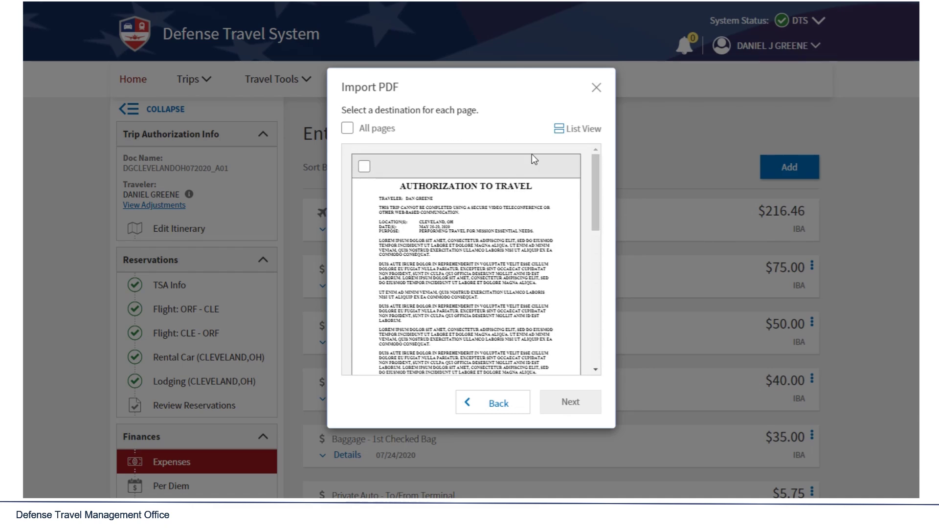
{"action": "left_click", "coordinate": [591, 132]}
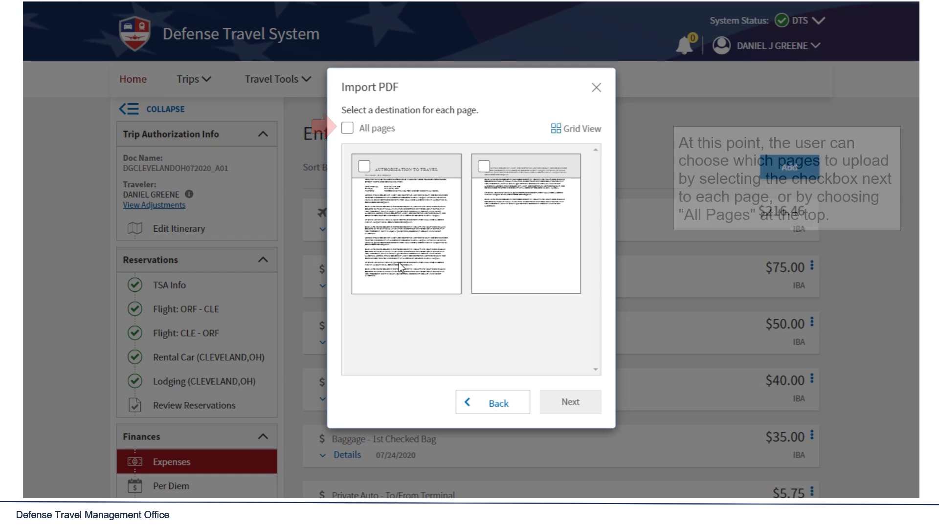
{"action": "left_click", "coordinate": [365, 167]}
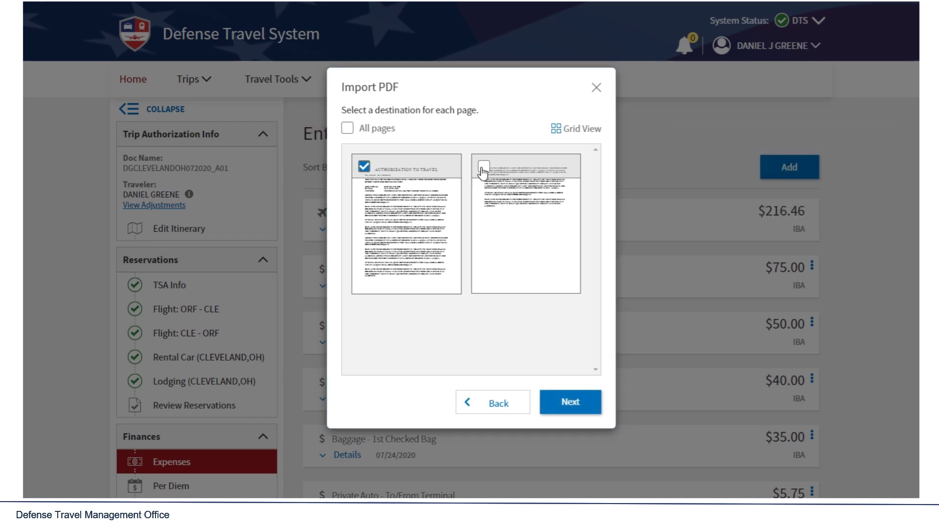
{"action": "left_click", "coordinate": [484, 167]}
{"action": "left_click", "coordinate": [567, 402]}
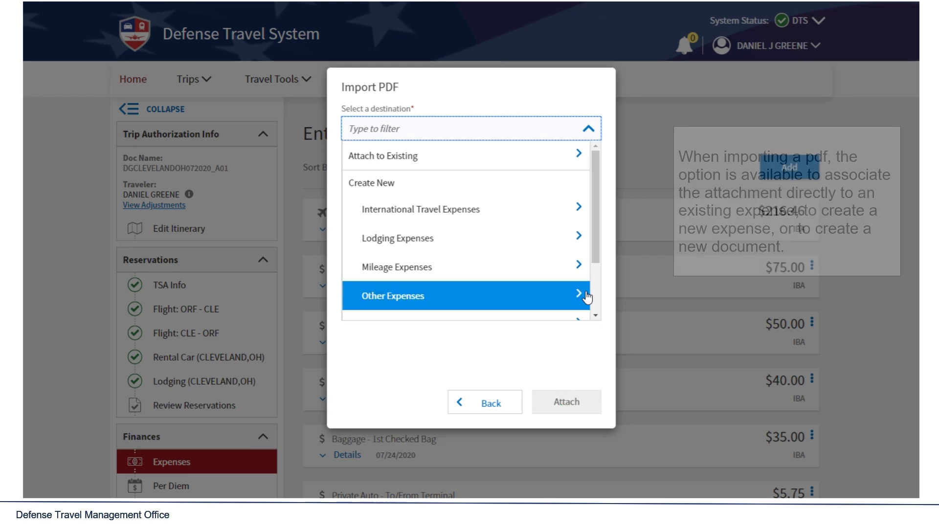
Choose a new Travel Authorization (Form 1610) document as the destination for the selected PDF pages
{"action": "left_click_drag", "start_coordinate": [594, 206], "coordinate": [586, 261]}
{"action": "left_click", "coordinate": [554, 317]}
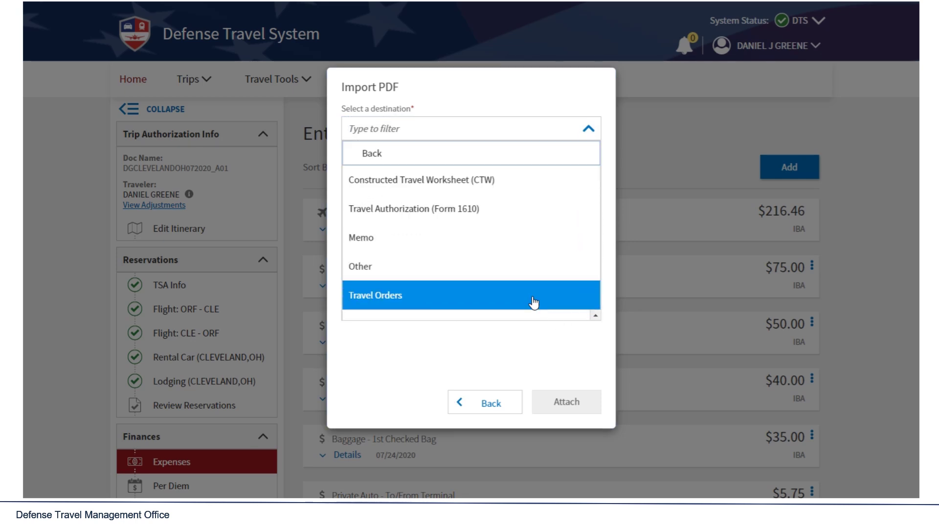
{"action": "left_click", "coordinate": [497, 224]}
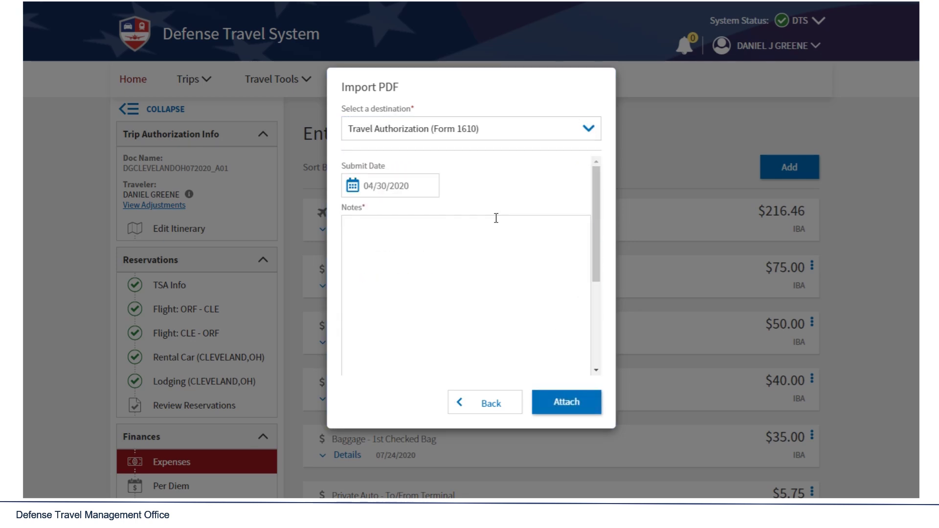
Enter the note "Authorization to travel.", attach the selected pages to the document, and finish the PDF import
{"action": "left_click", "coordinate": [494, 232]}
{"action": "type", "text": "Authori"}
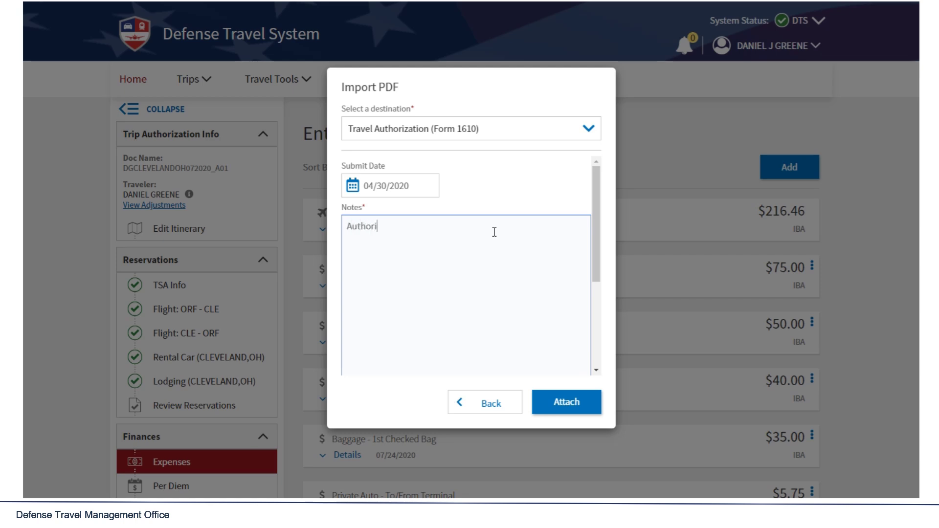
{"action": "type", "text": "zation to tre"}
{"action": "type", "text": "vel."}
{"action": "left_click", "coordinate": [561, 410]}
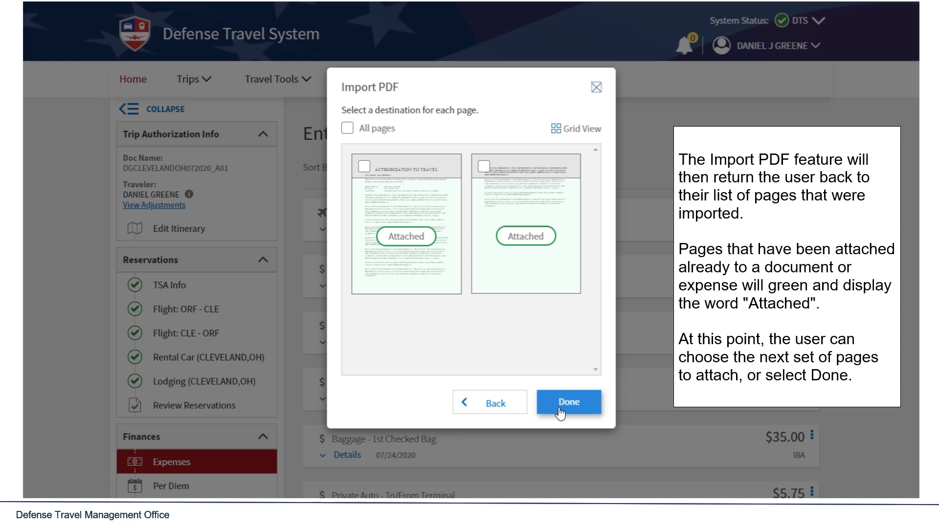
{"action": "left_click", "coordinate": [560, 413]}
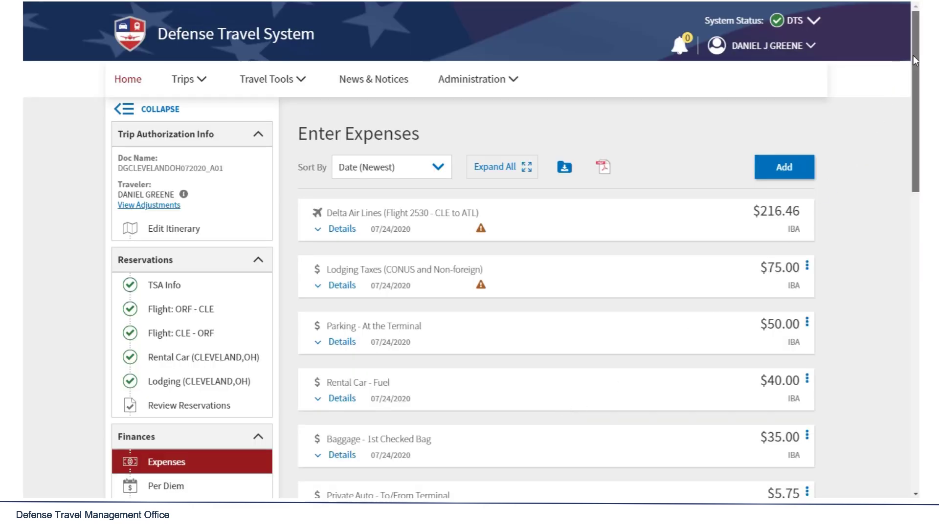
Expand the imported Travel Authorization (Form 1610) document and page forward and back through its attached pages
{"action": "left_click_drag", "start_coordinate": [913, 54], "coordinate": [890, 235]}
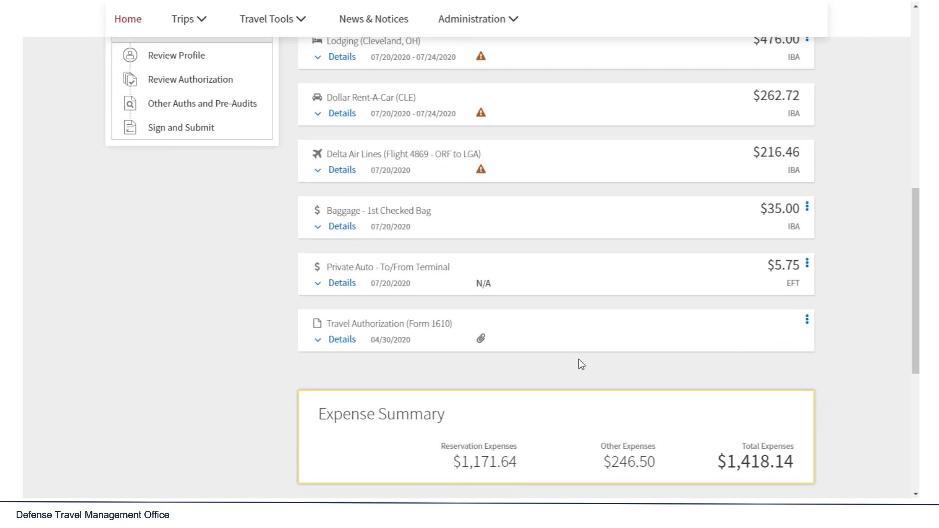
{"action": "left_click", "coordinate": [335, 341]}
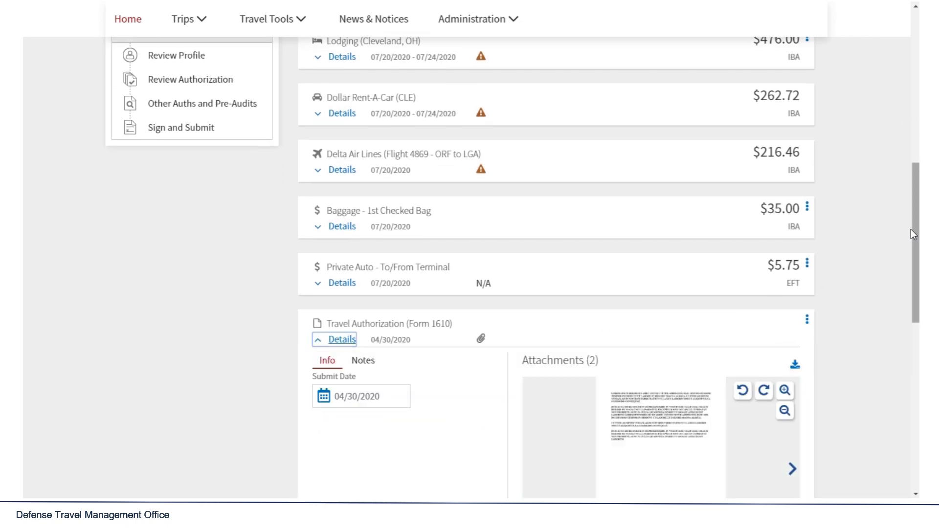
{"action": "left_click_drag", "start_coordinate": [914, 229], "coordinate": [892, 300]}
{"action": "left_click", "coordinate": [791, 283]}
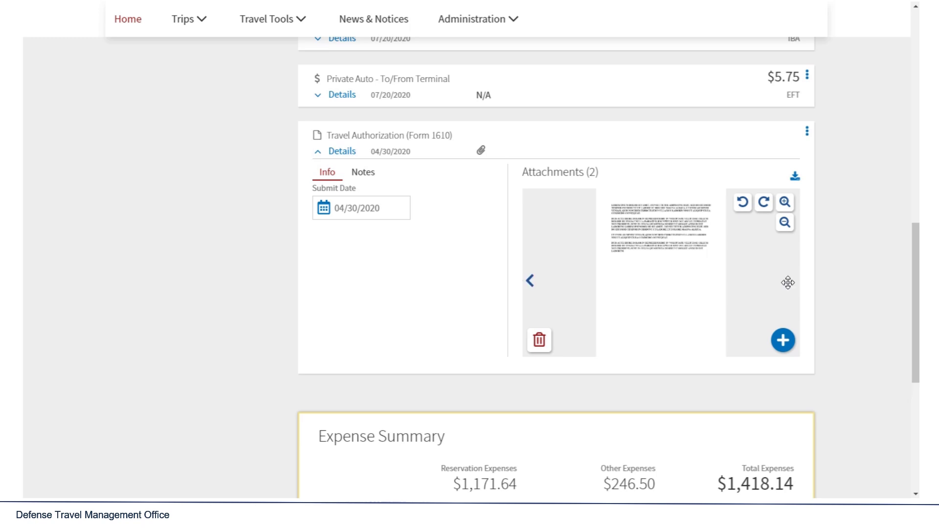
{"action": "left_click", "coordinate": [530, 283]}
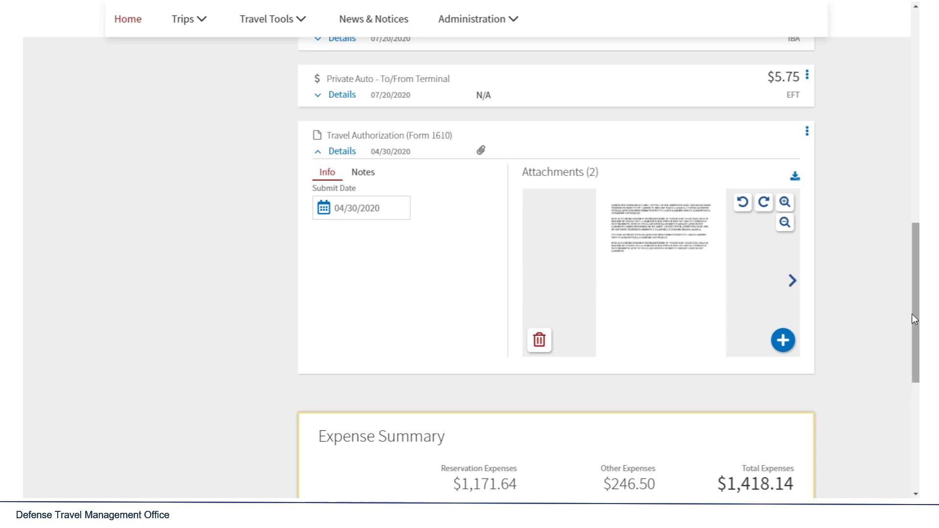
Browse for a file in the Receipts folder and open it as an attachment for the Cleveland lodging expense
{"action": "left_click_drag", "start_coordinate": [910, 310], "coordinate": [908, 225]}
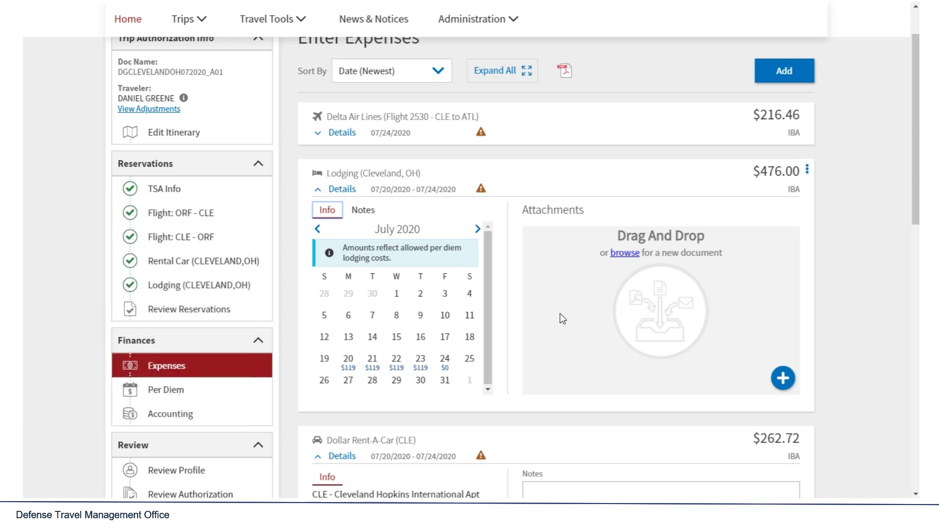
{"action": "left_click", "coordinate": [625, 252]}
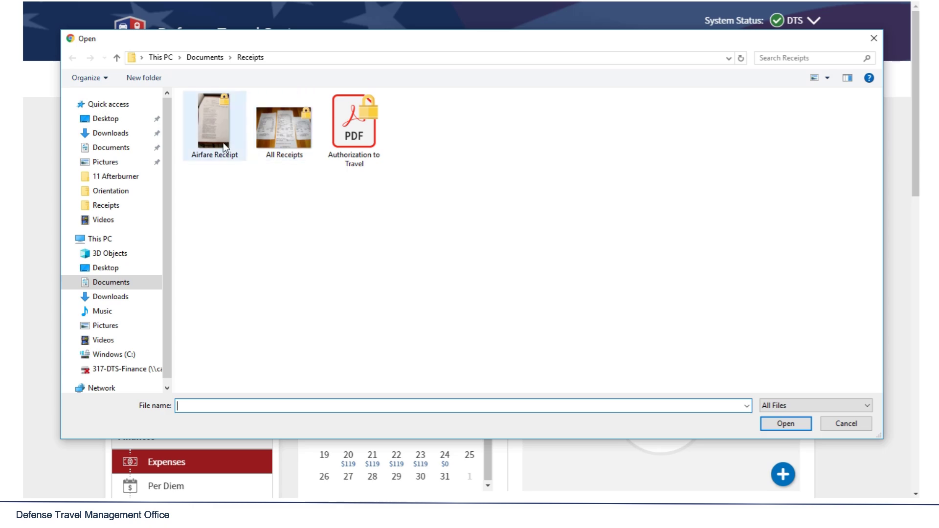
{"action": "left_click", "coordinate": [793, 429]}
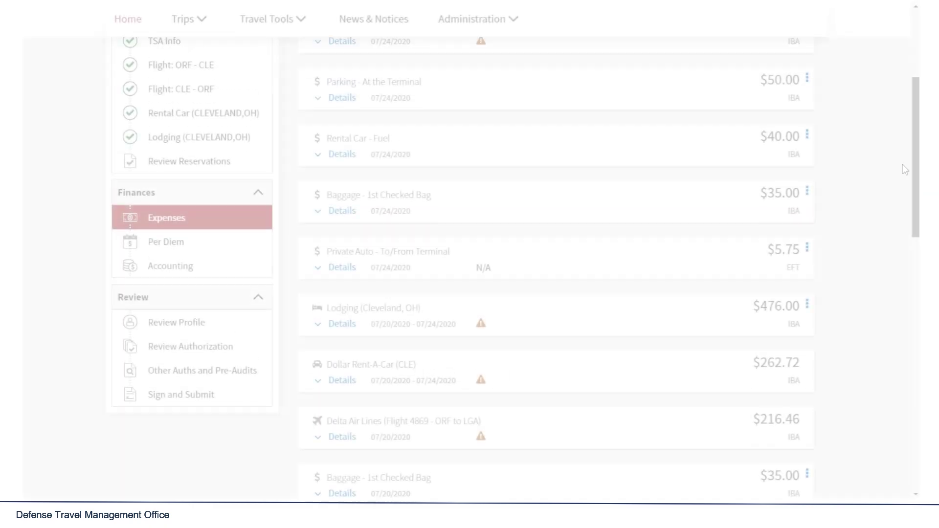
Download all attached receipts of the authorization as a zip file from the Enter Expenses page
{"action": "scroll", "coordinate": [904, 169], "scroll_direction": "up", "scroll_amount": 5}
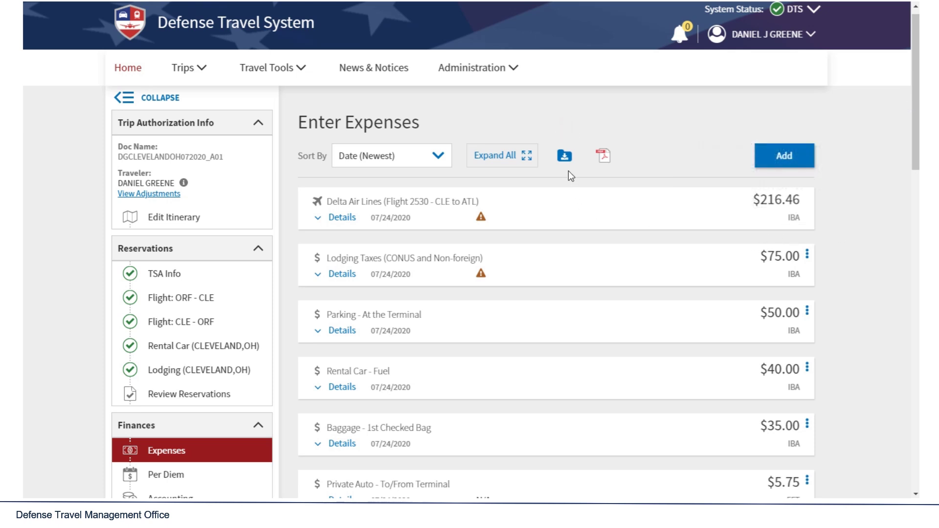
{"action": "left_click", "coordinate": [565, 156]}
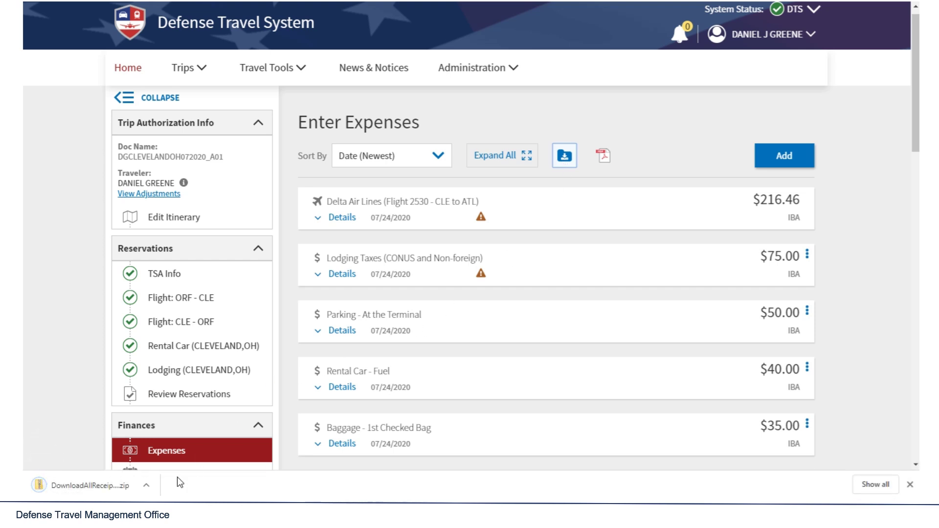
Show the downloaded receipts zip in its folder, view the image 29OO62-1, and close the image and the folder
{"action": "left_click", "coordinate": [145, 491]}
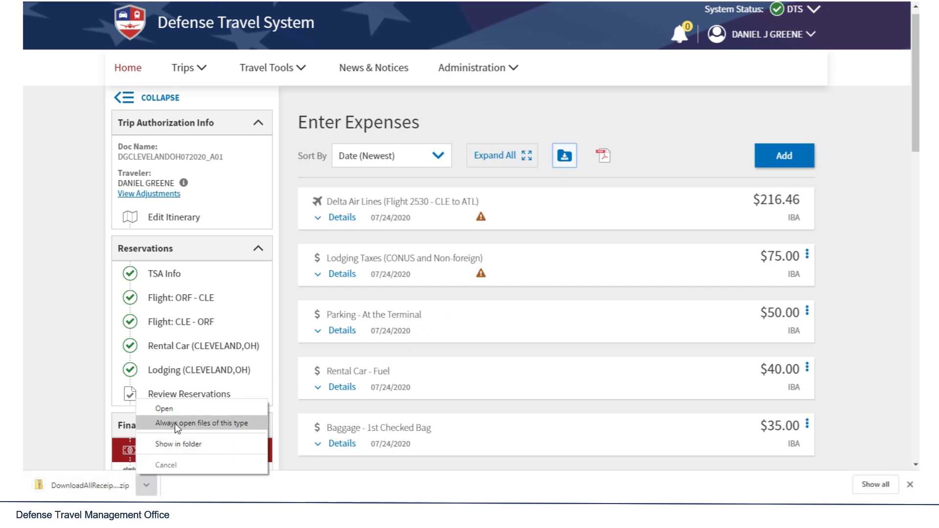
{"action": "left_click", "coordinate": [179, 444]}
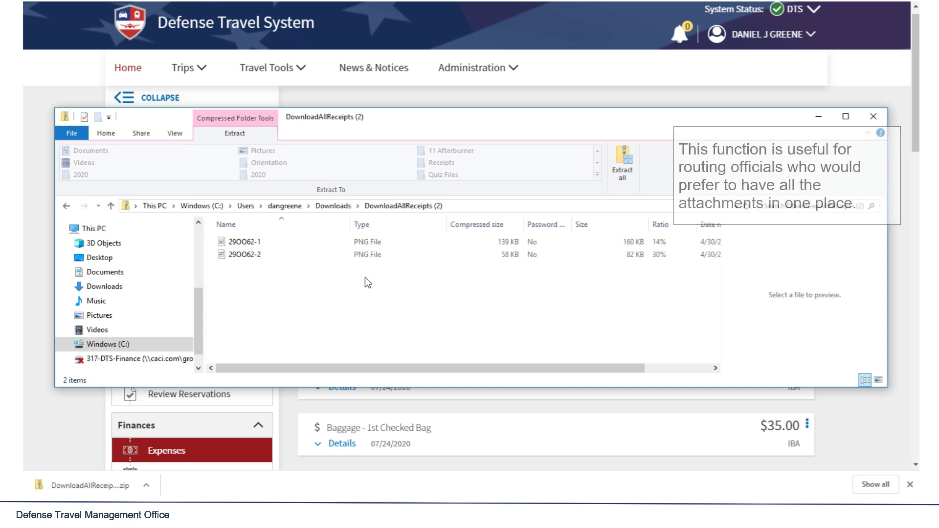
{"action": "left_click", "coordinate": [258, 243]}
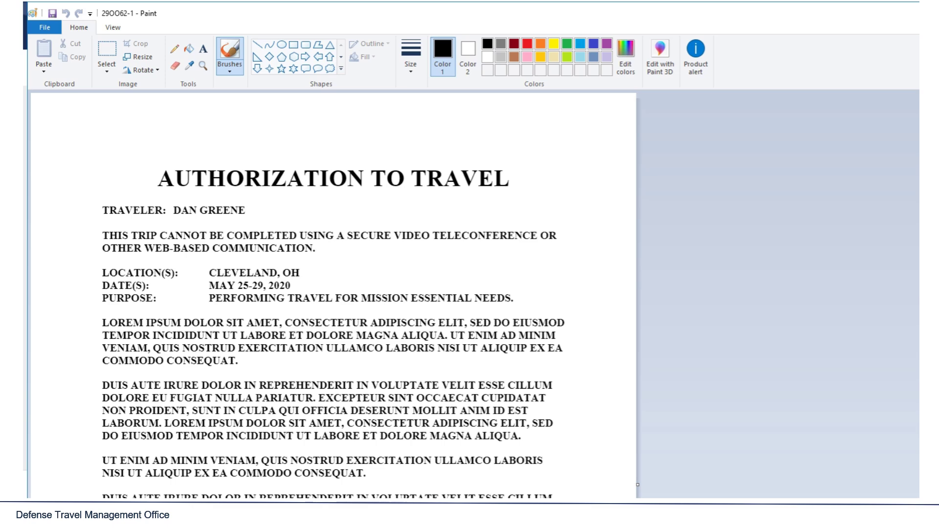
{"action": "key", "text": "alt+F4"}
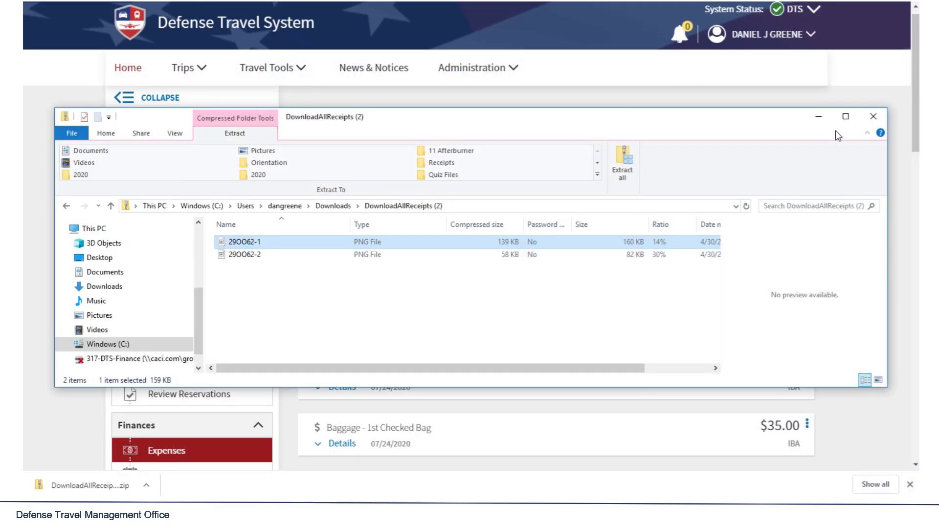
{"action": "left_click", "coordinate": [875, 122]}
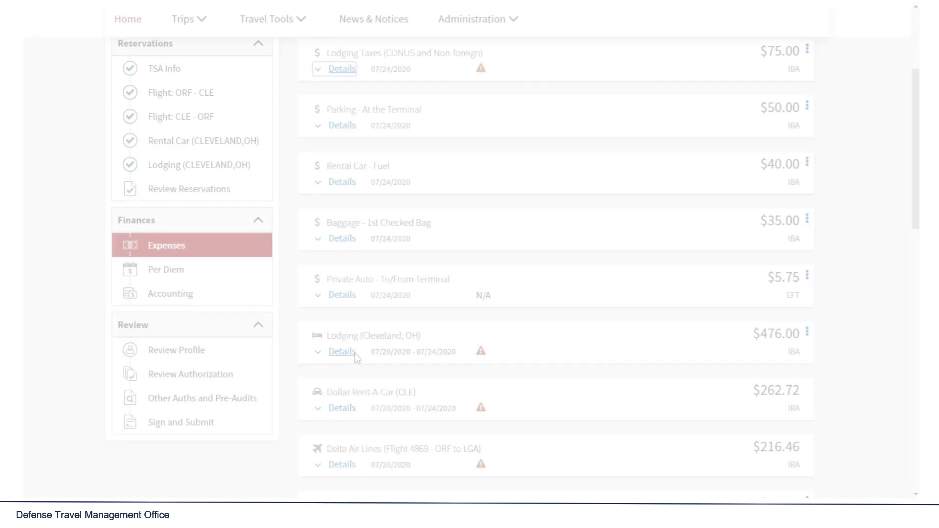
Expand the Lodging (Cleveland, OH) expense to examine its daily amounts, and open its per diem amounts for editing
{"action": "left_click", "coordinate": [354, 353]}
{"action": "scroll", "coordinate": [359, 356], "scroll_direction": "down", "scroll_amount": 3}
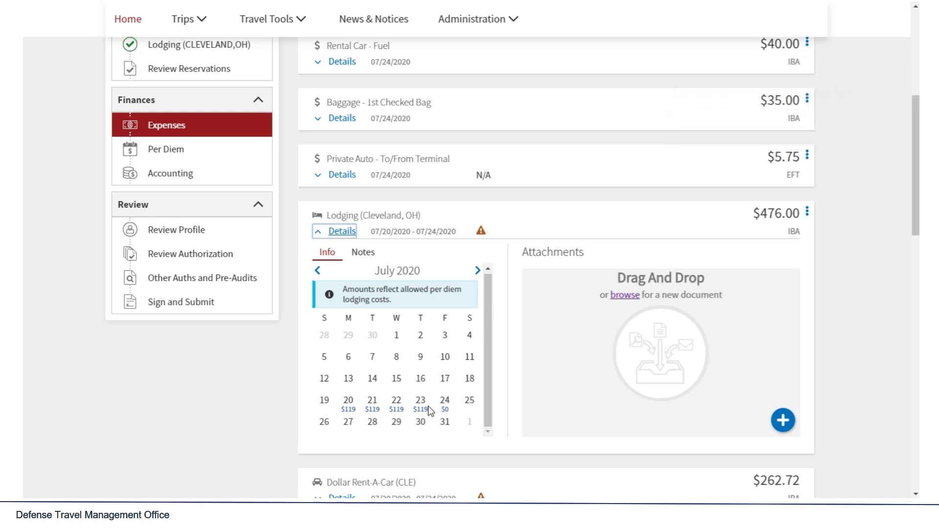
{"action": "left_click", "coordinate": [807, 211]}
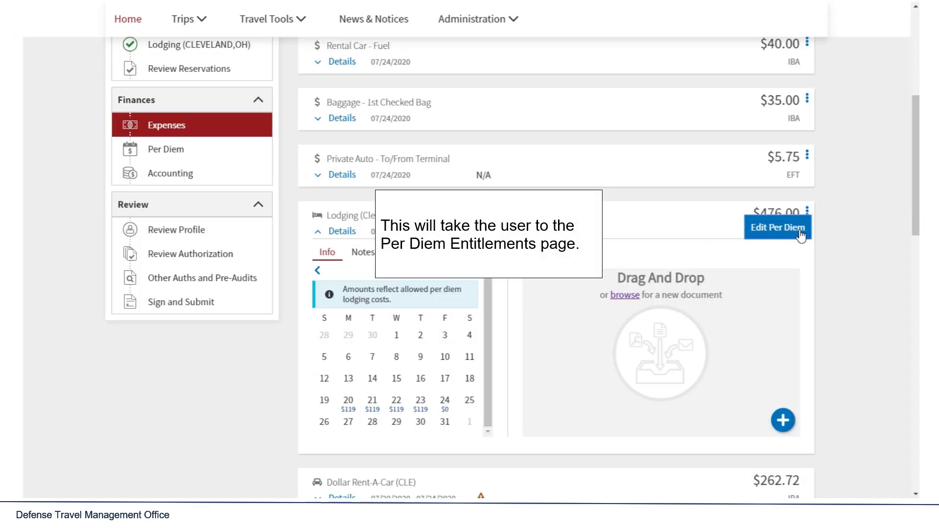
{"action": "left_click", "coordinate": [777, 227]}
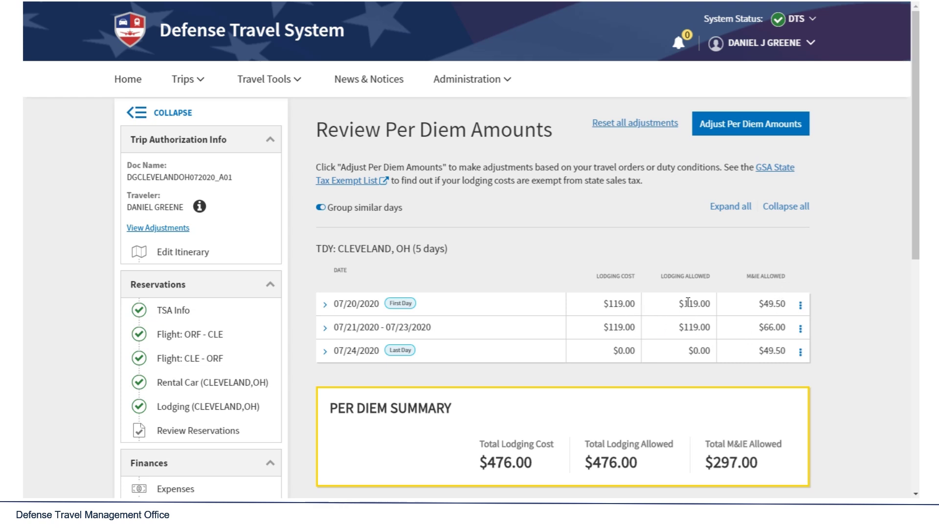
Set the lodging cost for 07/21/2020 - 07/23/2020 to $135.00 and save the per diem adjustment
{"action": "left_click", "coordinate": [799, 329]}
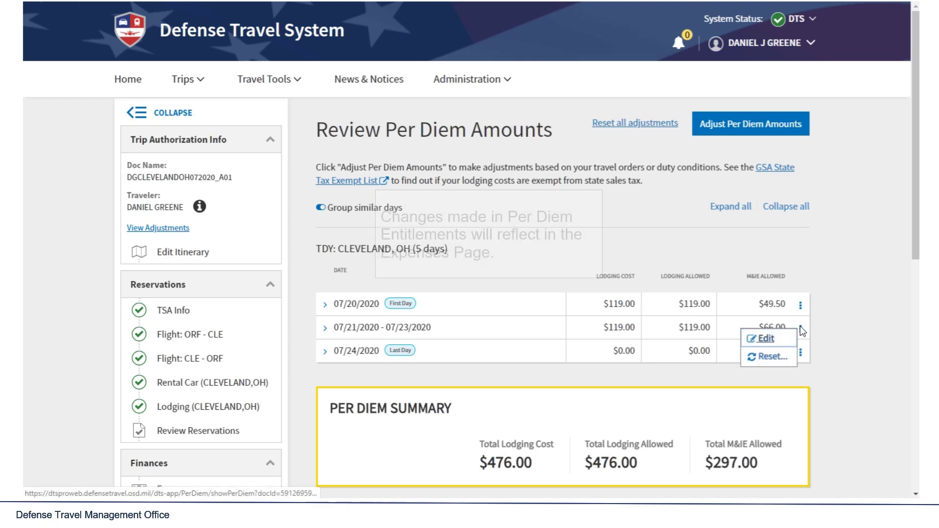
{"action": "left_click", "coordinate": [778, 338]}
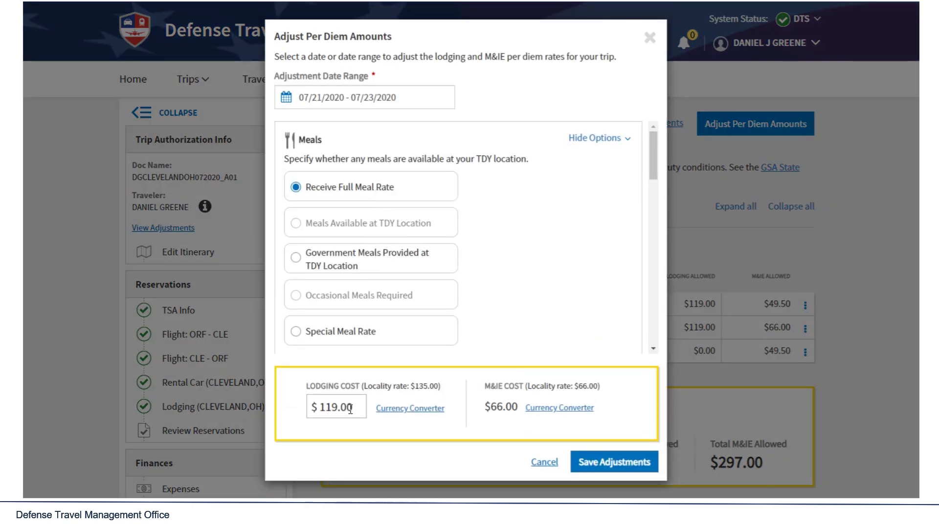
{"action": "left_click_drag", "start_coordinate": [339, 410], "coordinate": [319, 410]}
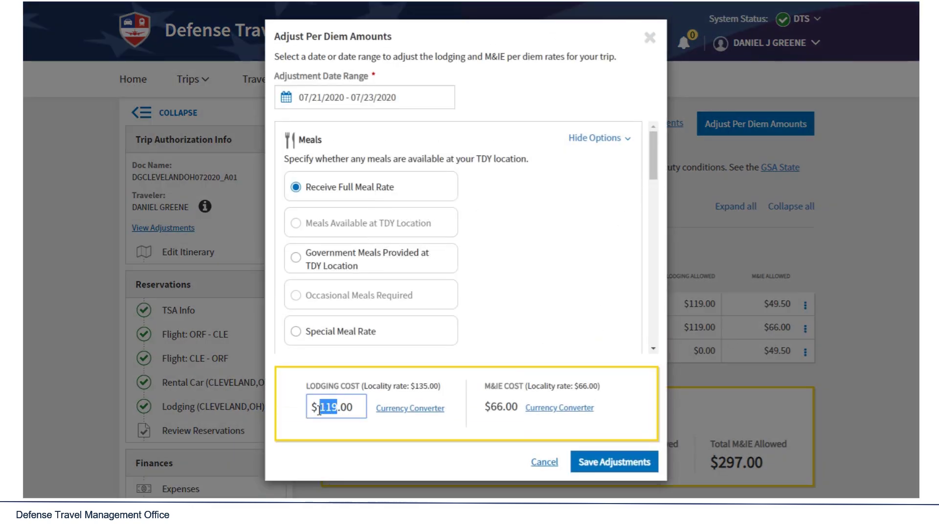
{"action": "type", "text": "135"}
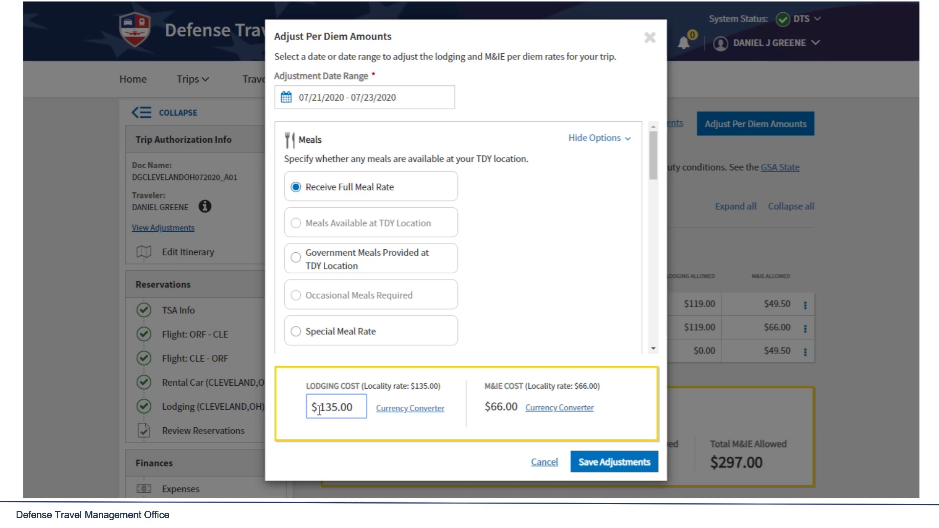
{"action": "left_click", "coordinate": [606, 469]}
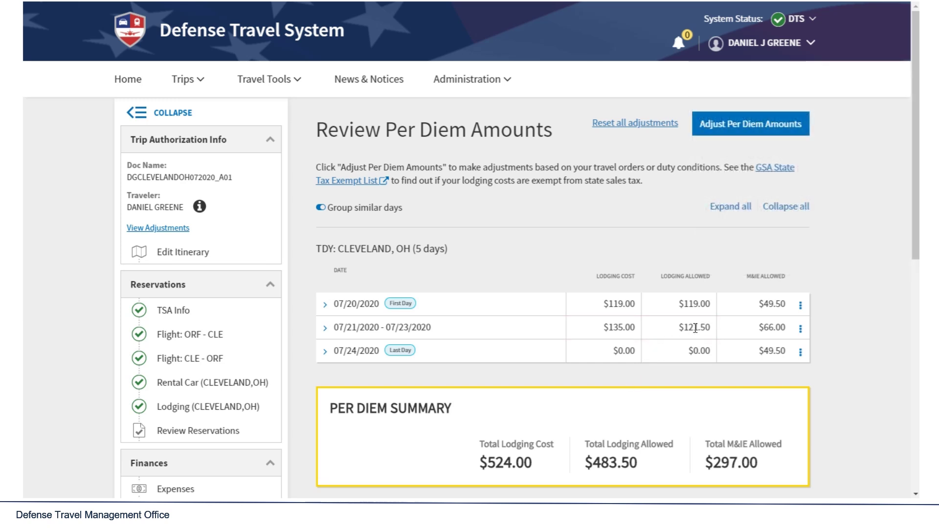
Review the adjusted per diem row, return to the expenses list, and examine the daily amounts of the Cleveland lodging expense
{"action": "left_click_drag", "start_coordinate": [607, 328], "coordinate": [713, 328]}
{"action": "left_click", "coordinate": [713, 375]}
{"action": "left_click", "coordinate": [176, 490]}
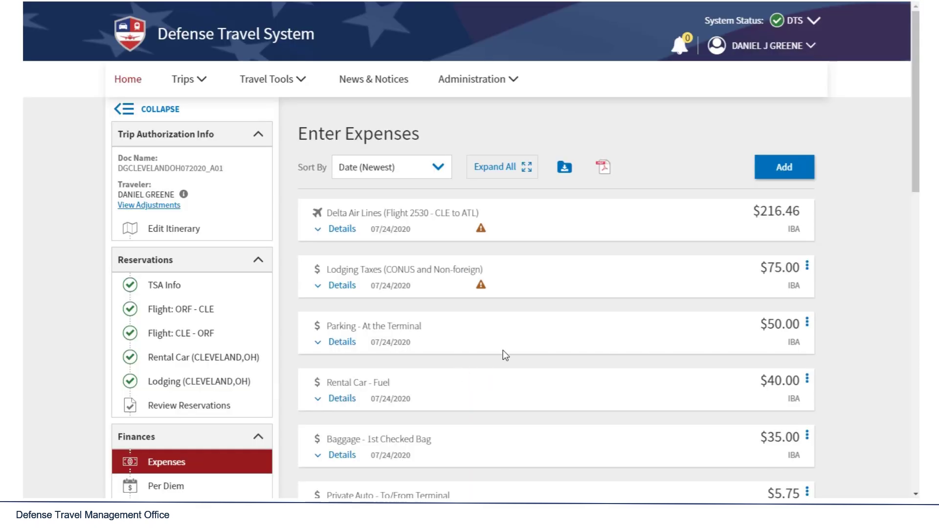
{"action": "scroll", "coordinate": [503, 350], "scroll_direction": "down", "scroll_amount": 5}
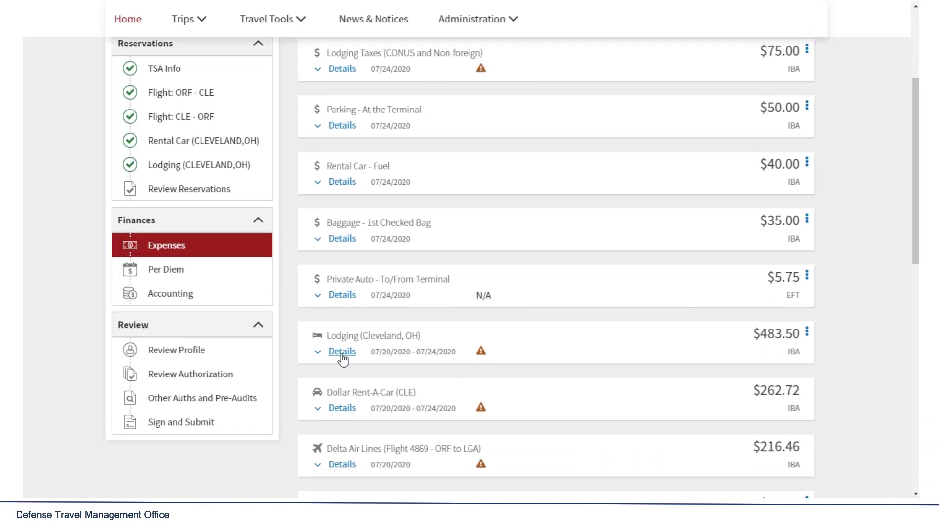
{"action": "left_click", "coordinate": [343, 352]}
{"action": "scroll", "coordinate": [344, 358], "scroll_direction": "down", "scroll_amount": 3}
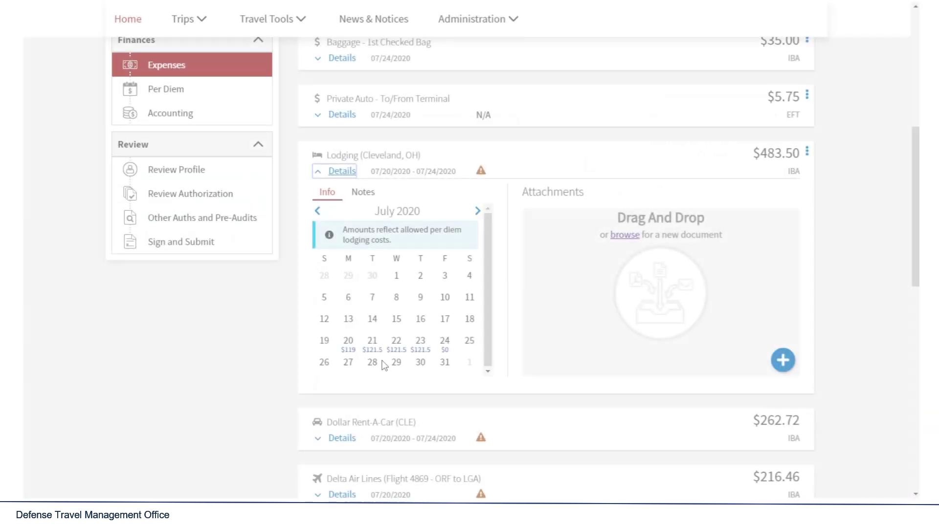
{"action": "left_click_drag", "start_coordinate": [362, 350], "coordinate": [406, 351]}
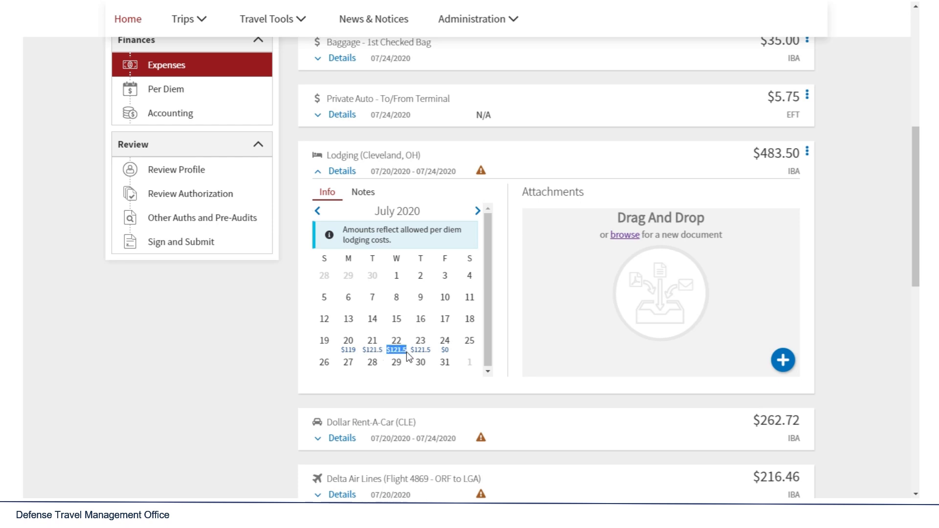
{"action": "left_click", "coordinate": [408, 356]}
Reopen the per diem amounts from the Cleveland lodging expense and reset all adjustments
{"action": "left_click", "coordinate": [808, 150]}
{"action": "left_click", "coordinate": [795, 169]}
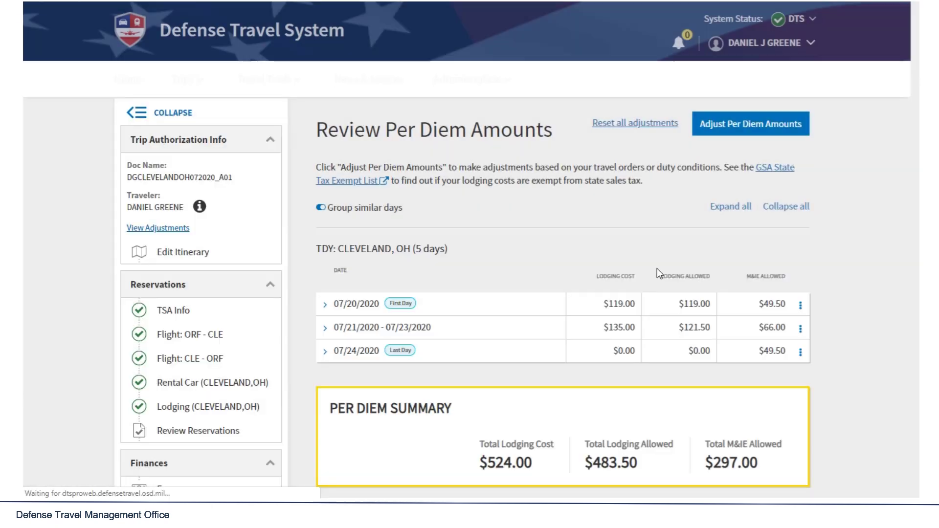
{"action": "left_click", "coordinate": [641, 124]}
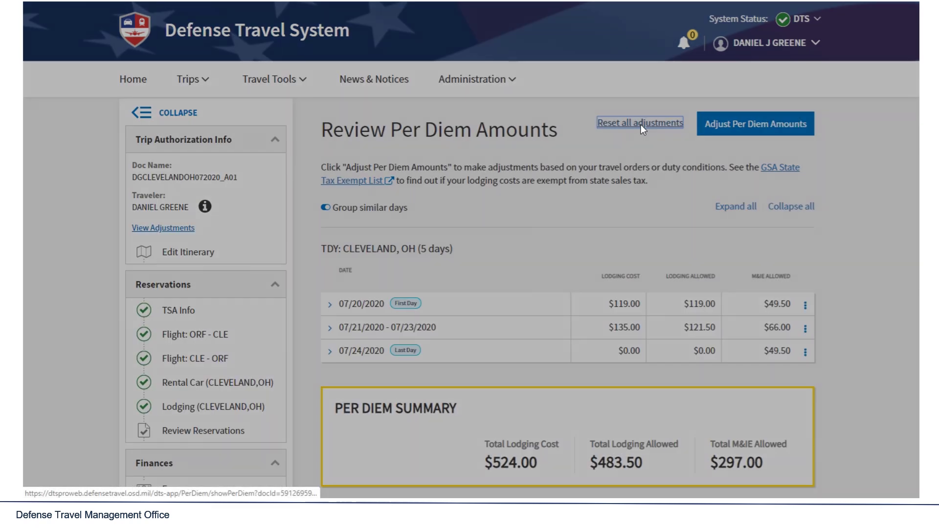
{"action": "left_click", "coordinate": [619, 128]}
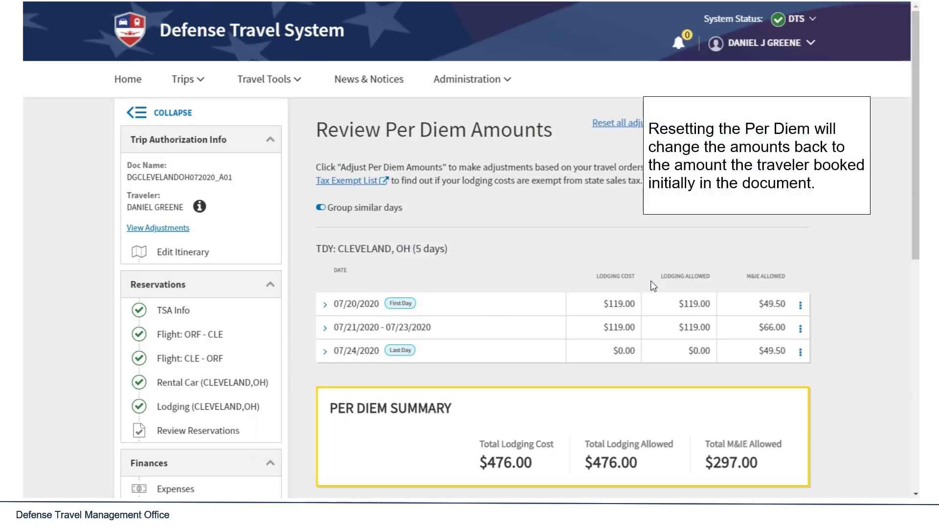
Go back to the expenses list, check the Cleveland lodging expense's daily amounts after the reset, and collapse its details
{"action": "scroll", "coordinate": [265, 414], "scroll_direction": "down", "scroll_amount": 3}
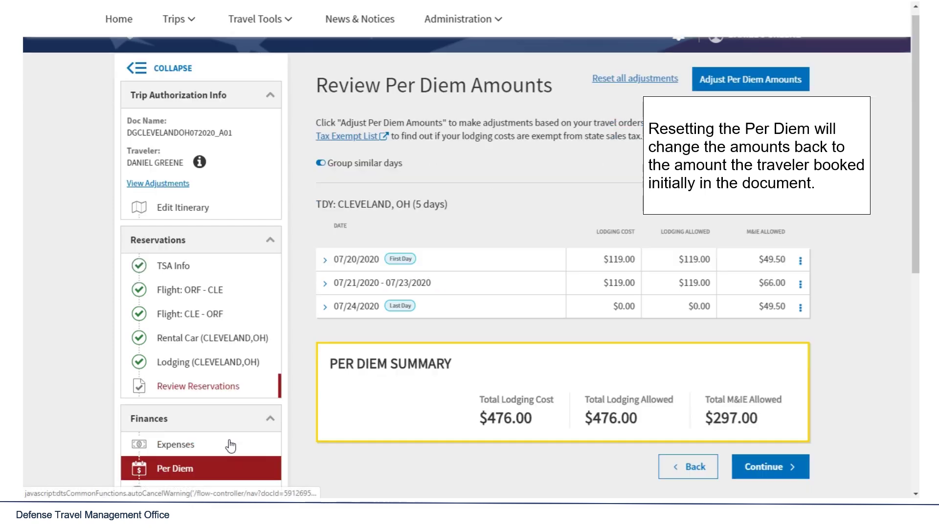
{"action": "left_click", "coordinate": [158, 394]}
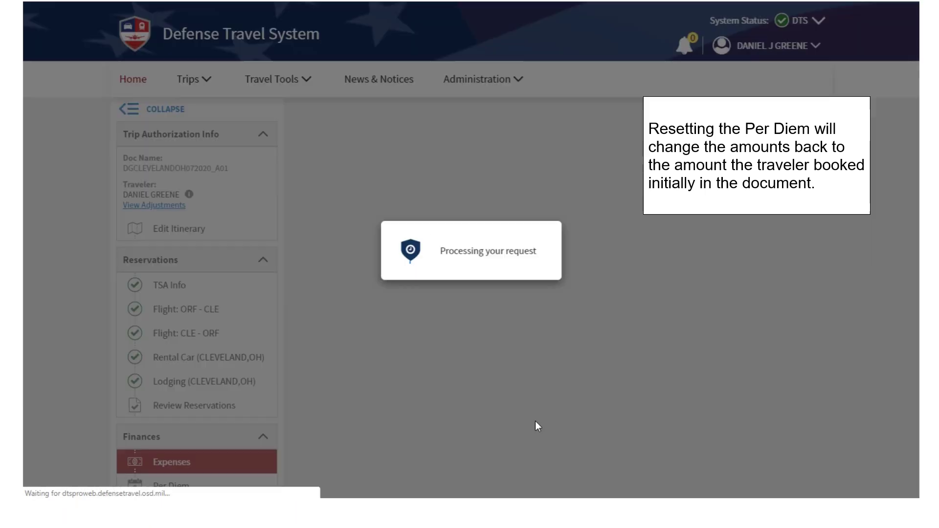
{"action": "scroll", "coordinate": [548, 400], "scroll_direction": "down", "scroll_amount": 7}
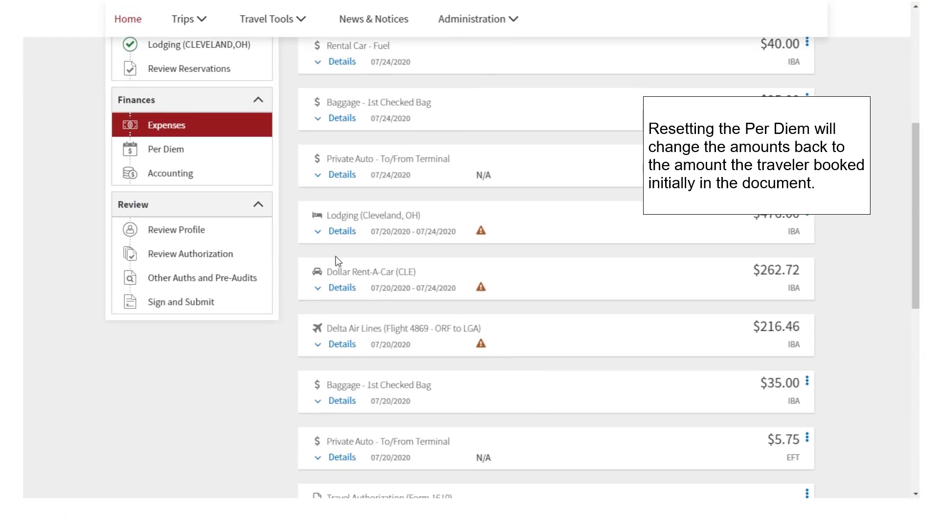
{"action": "left_click", "coordinate": [338, 232]}
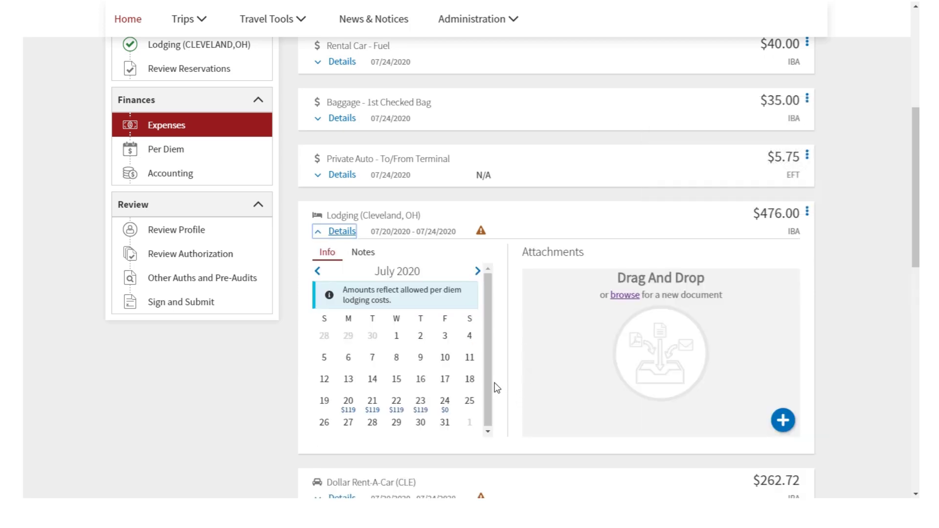
{"action": "left_click", "coordinate": [338, 231]}
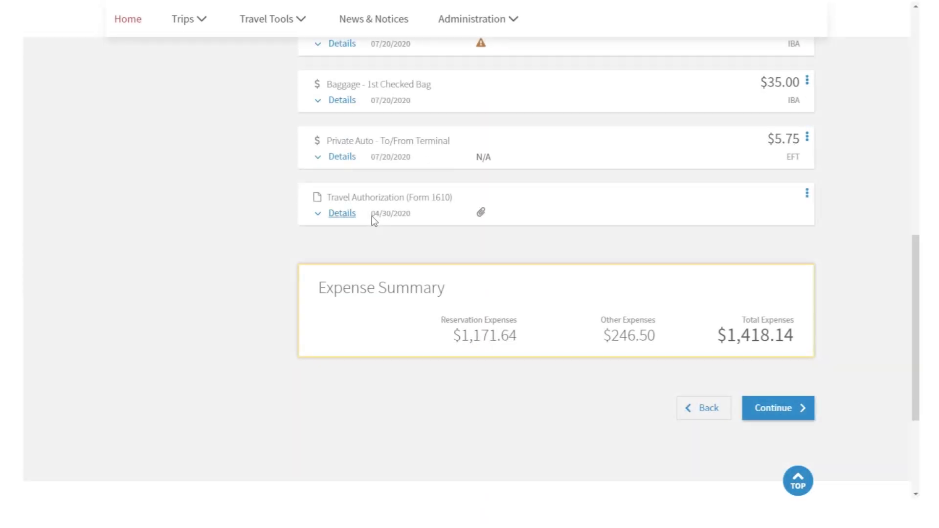